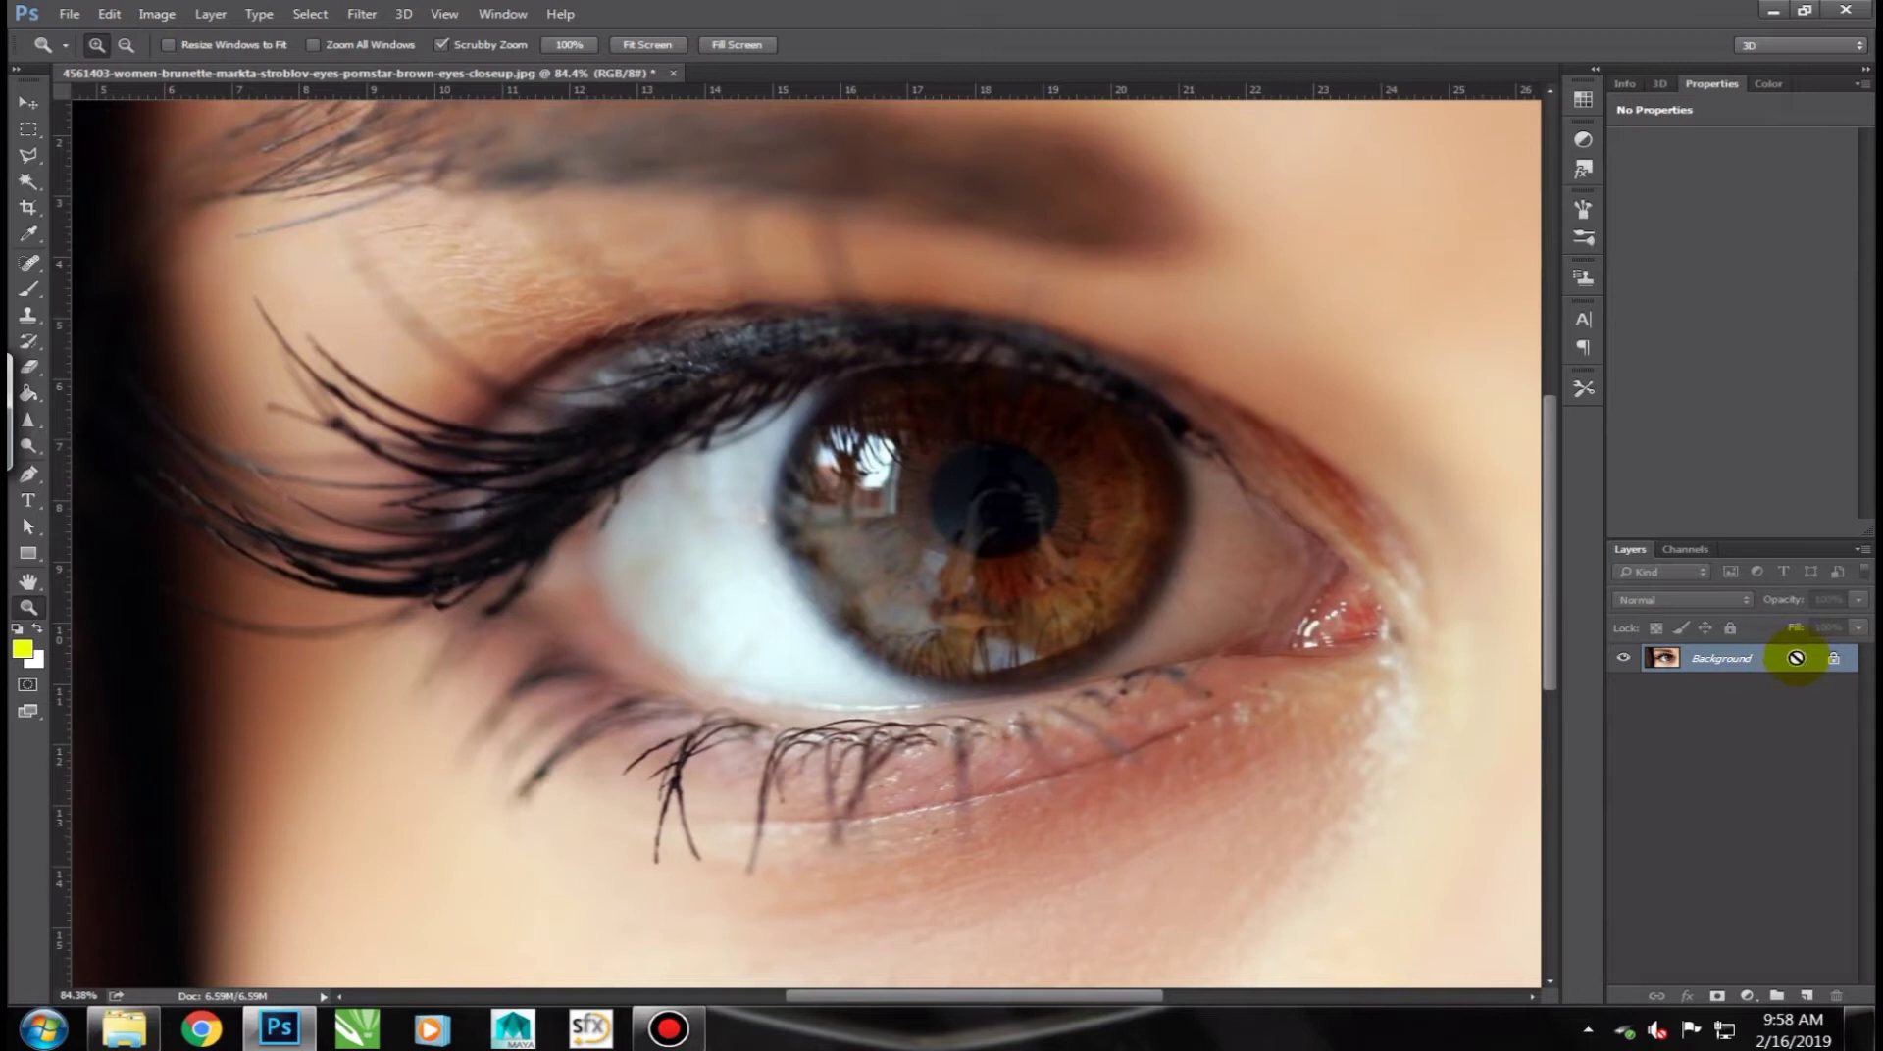
Step: Duplicate the eye photo layer and add a Brightness/Contrast adjustment layer with Brightness 150
{"action": "key", "text": "ctrl"}
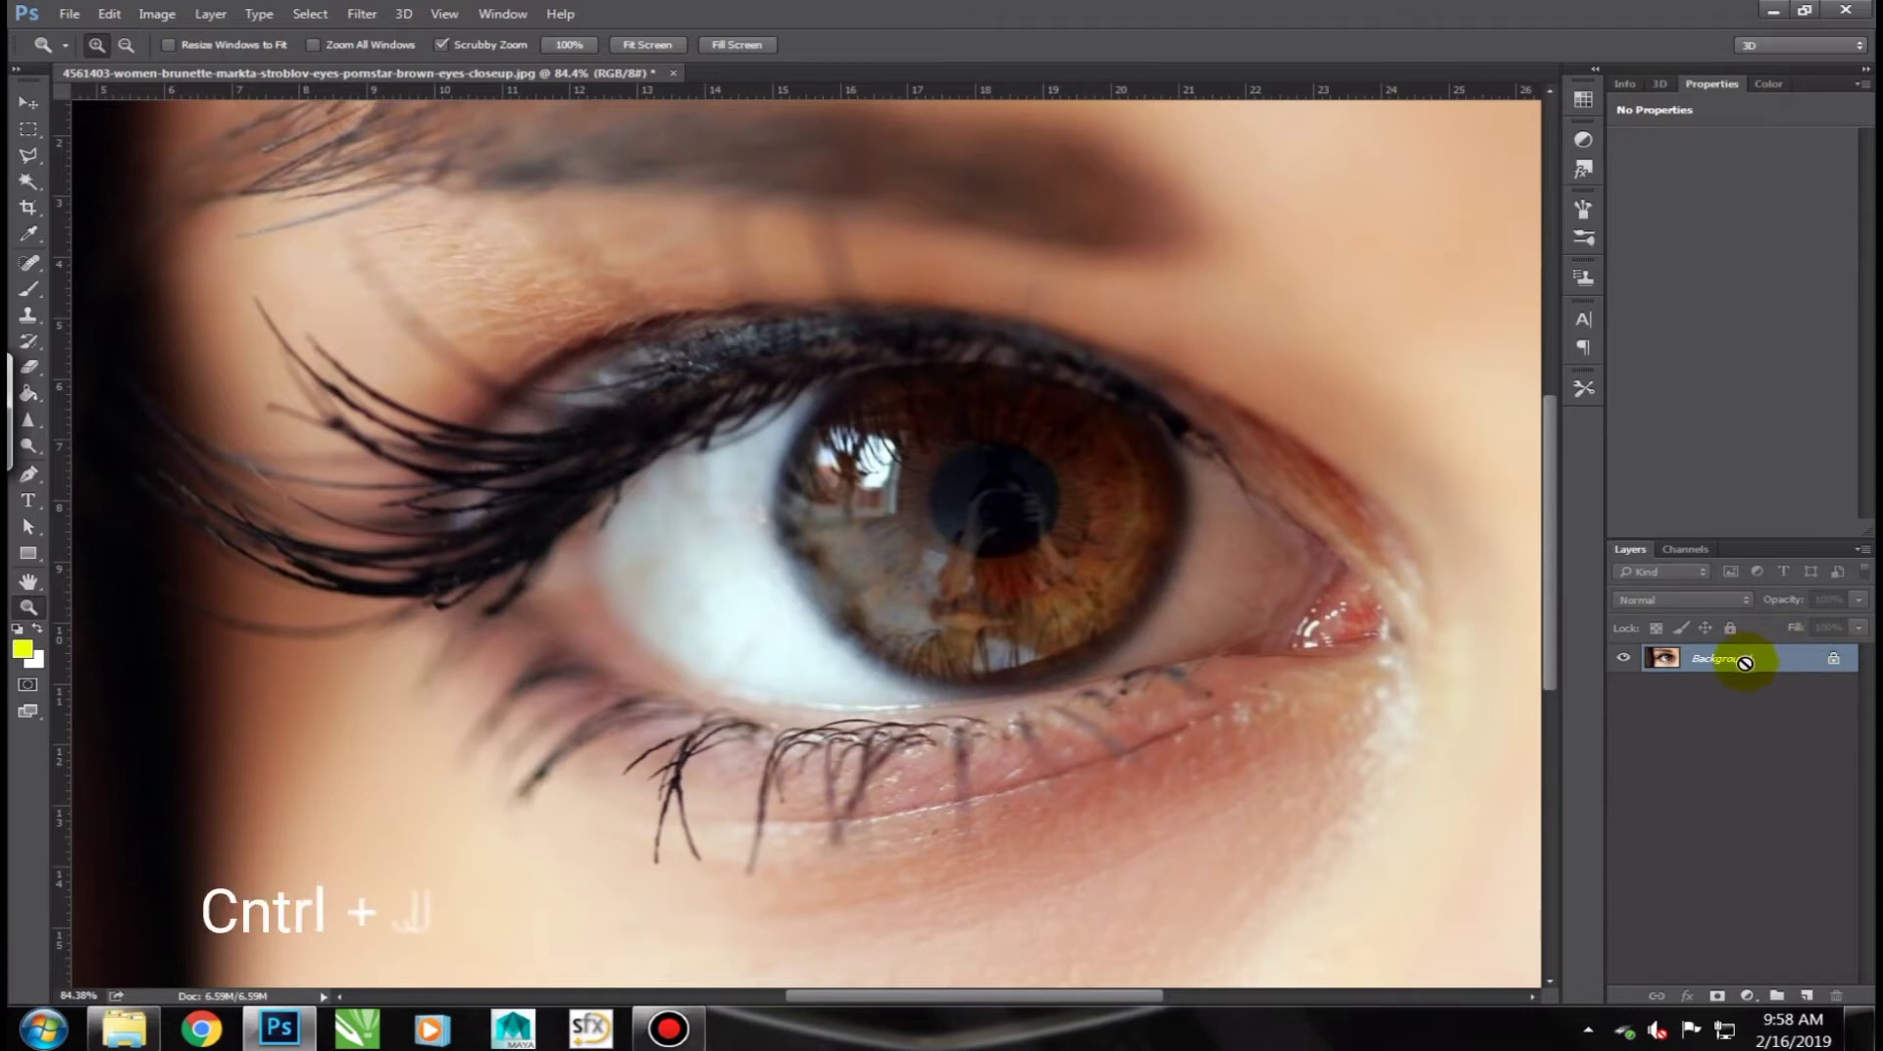
{"action": "key", "text": "ctrl+j"}
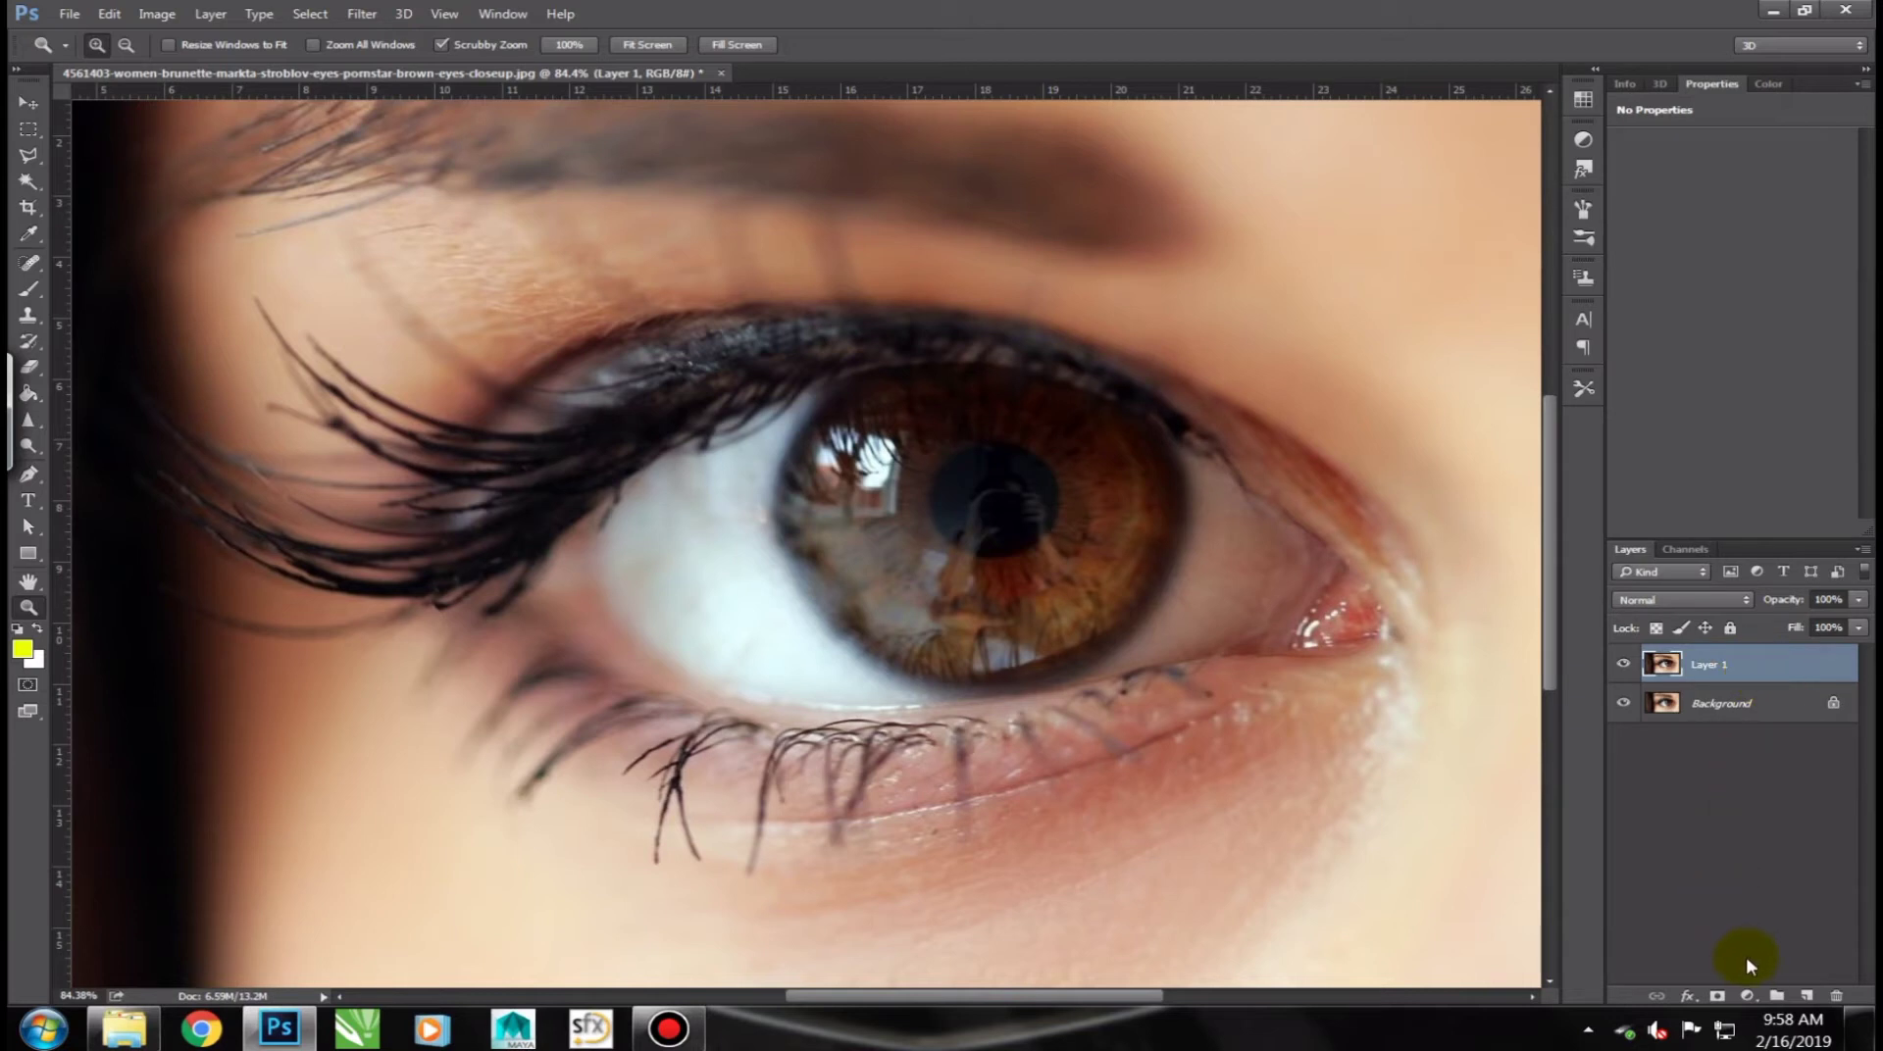
{"action": "left_click", "coordinate": [1746, 997]}
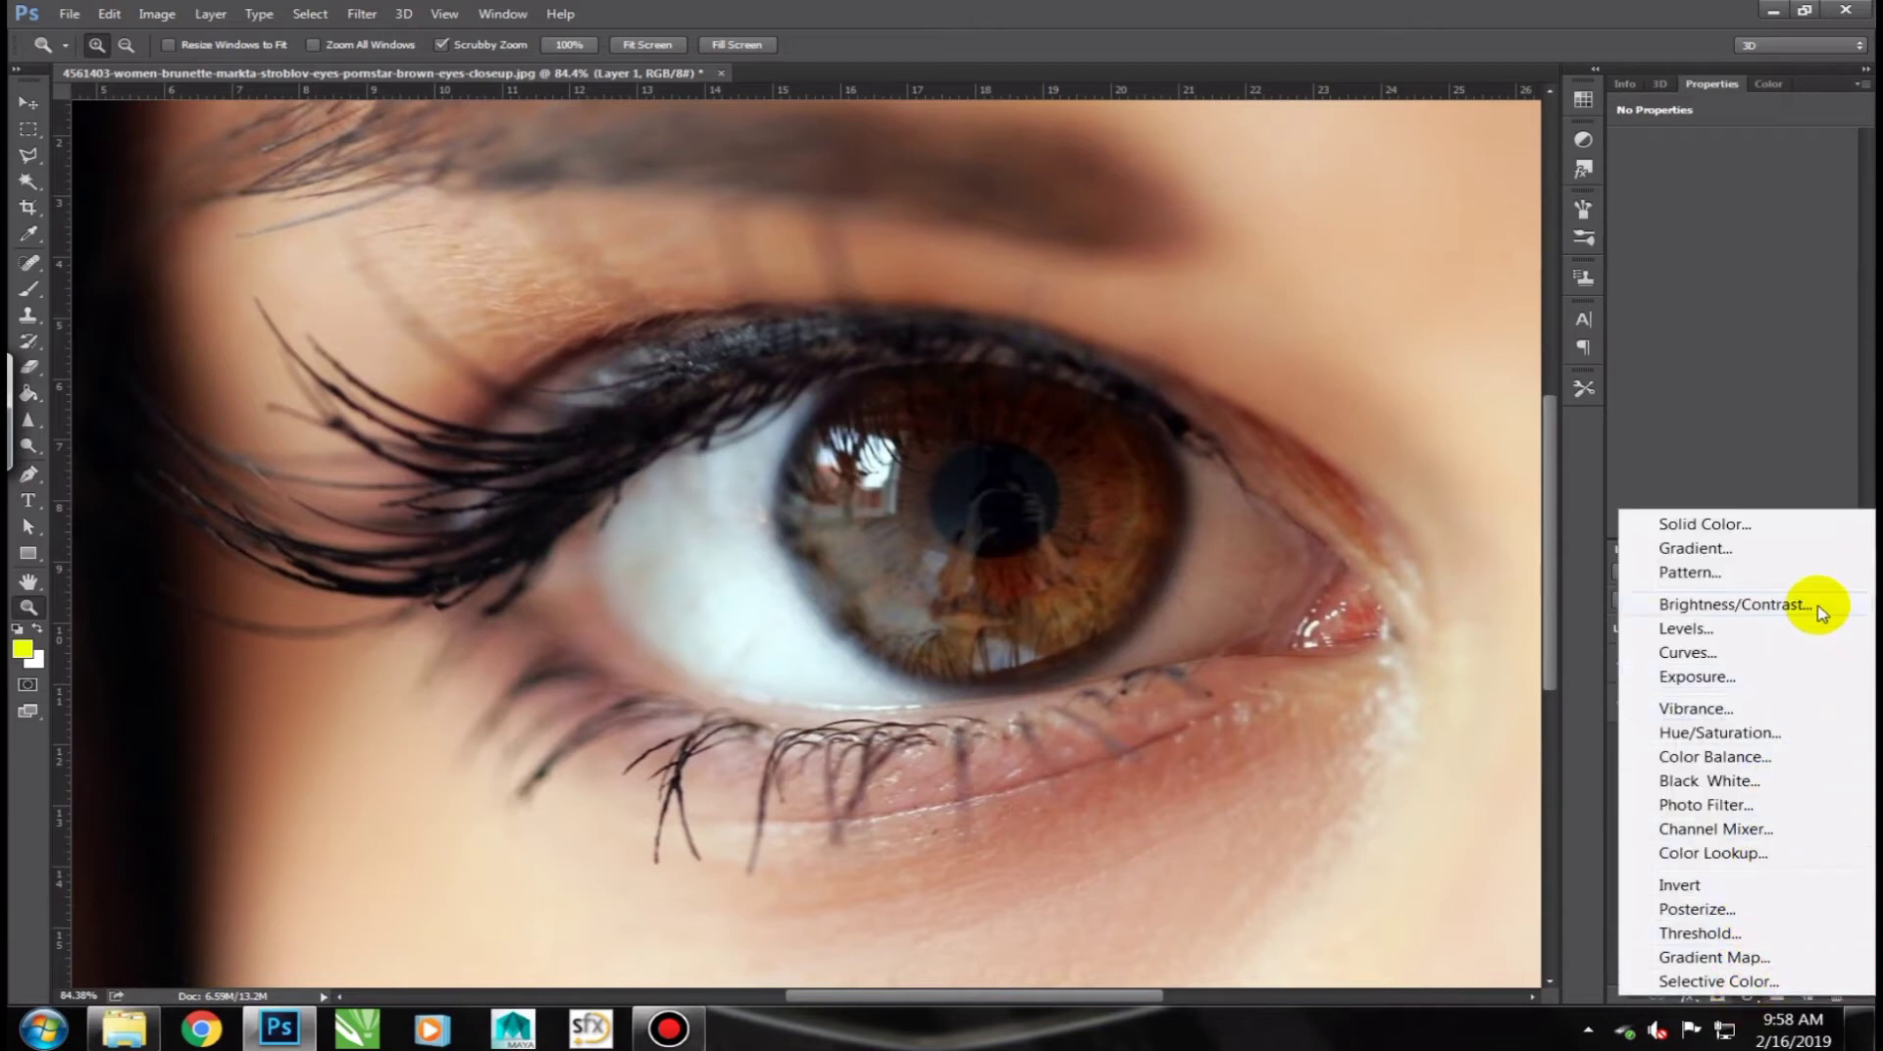
{"action": "left_click", "coordinate": [1824, 604]}
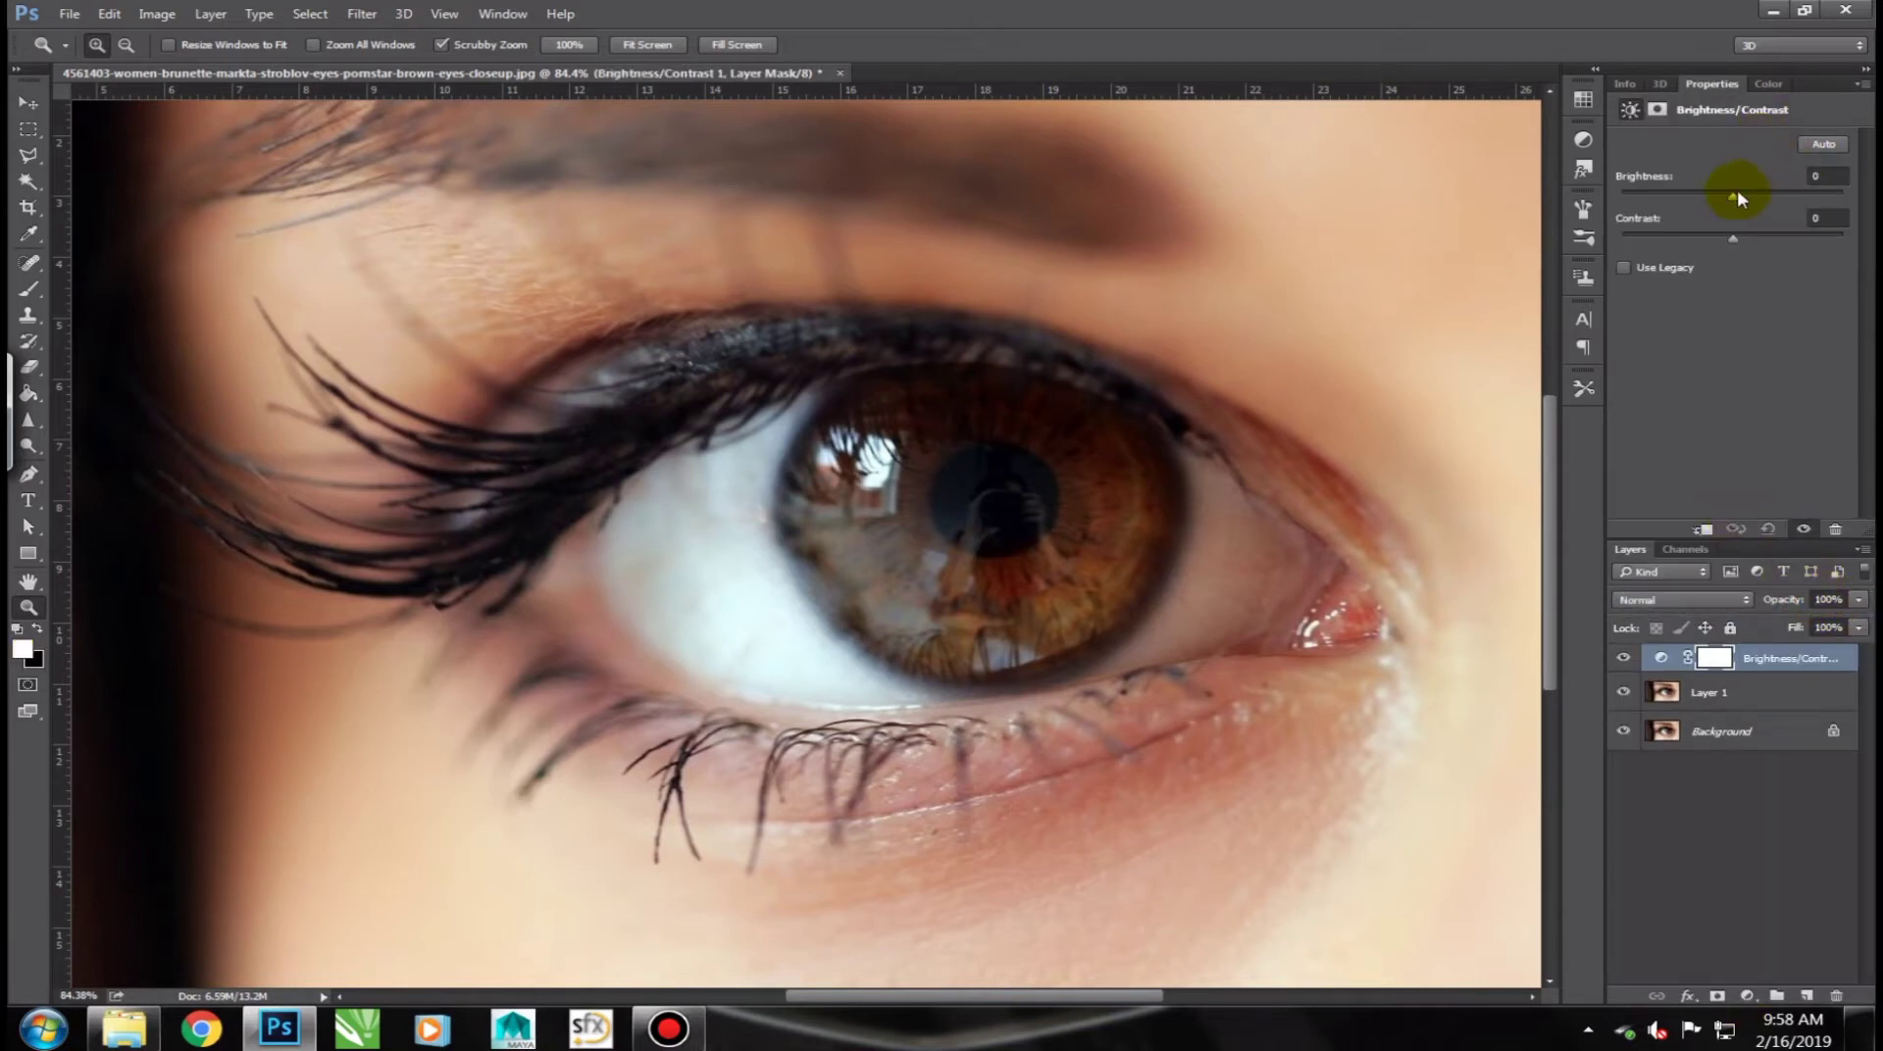
{"action": "left_click_drag", "start_coordinate": [1733, 196], "coordinate": [1868, 198]}
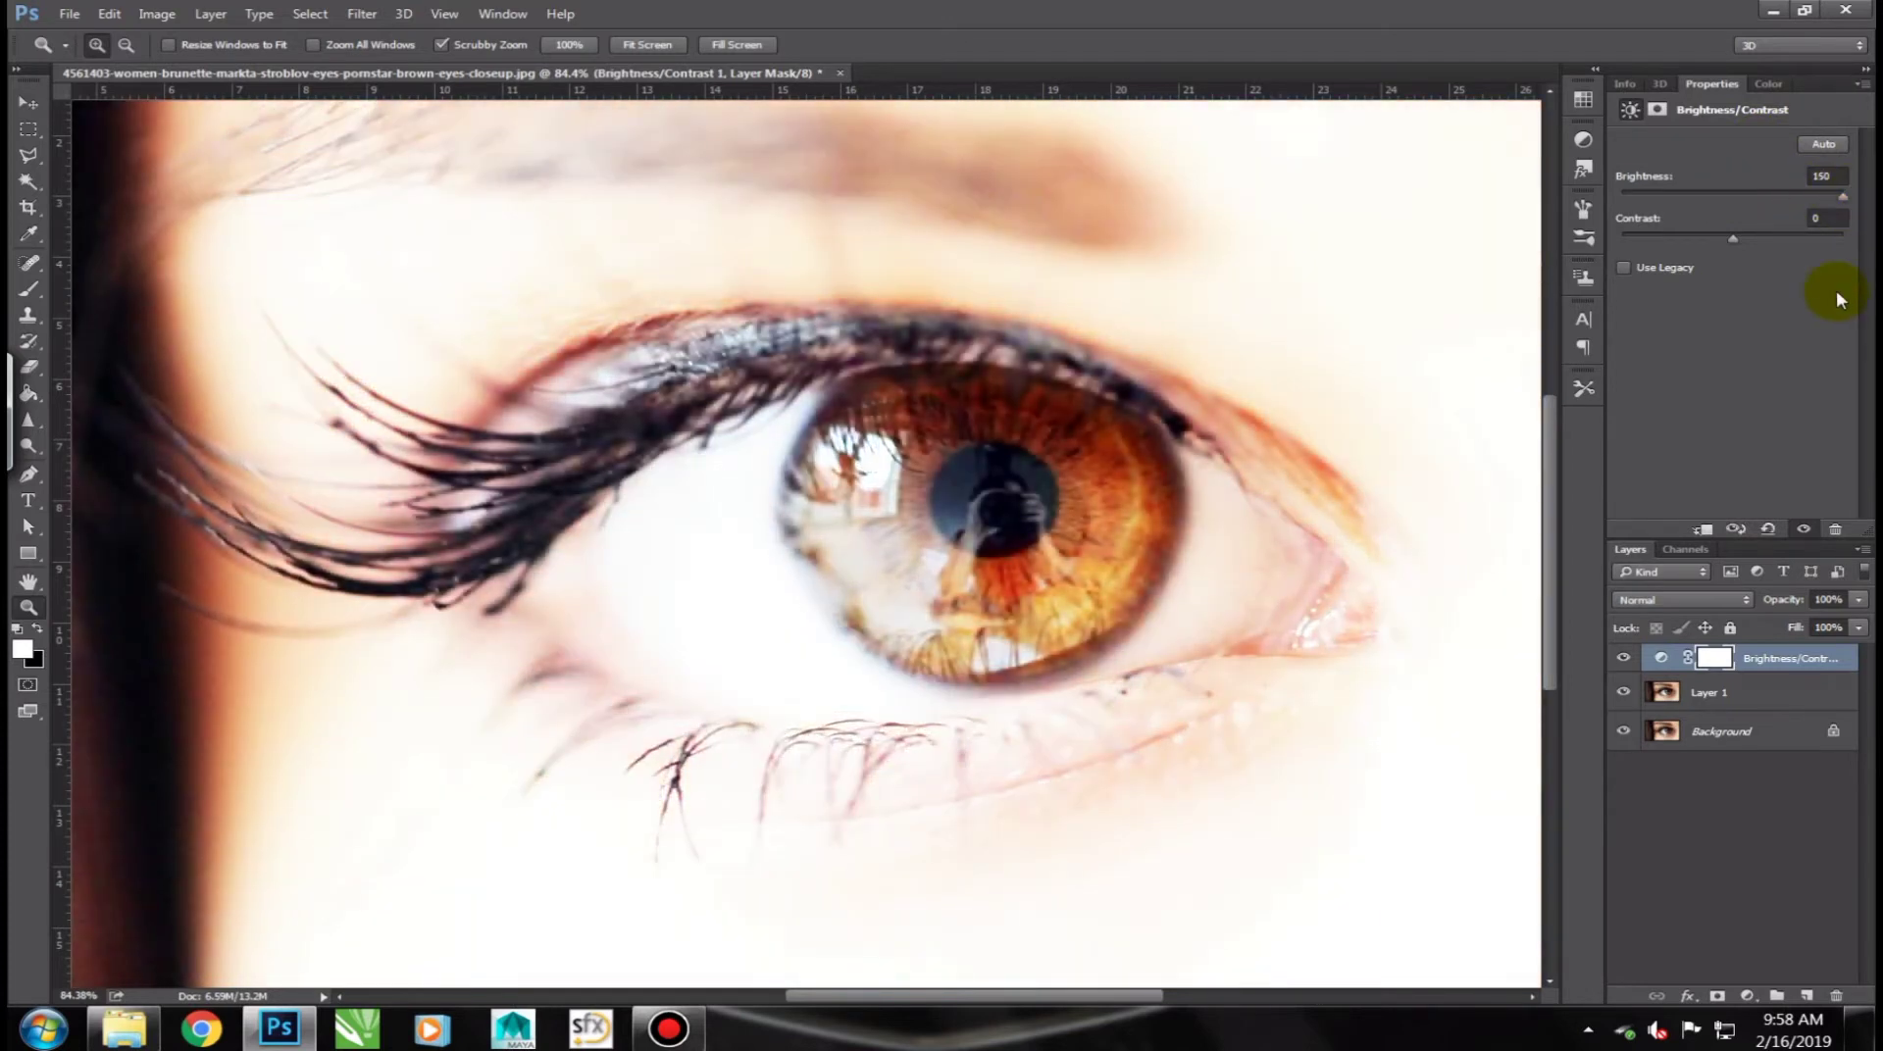
Step: Invert the adjustment mask to black, zoom in on the iris, and set a 7% flow Brush
{"action": "key", "text": "ctrl+i"}
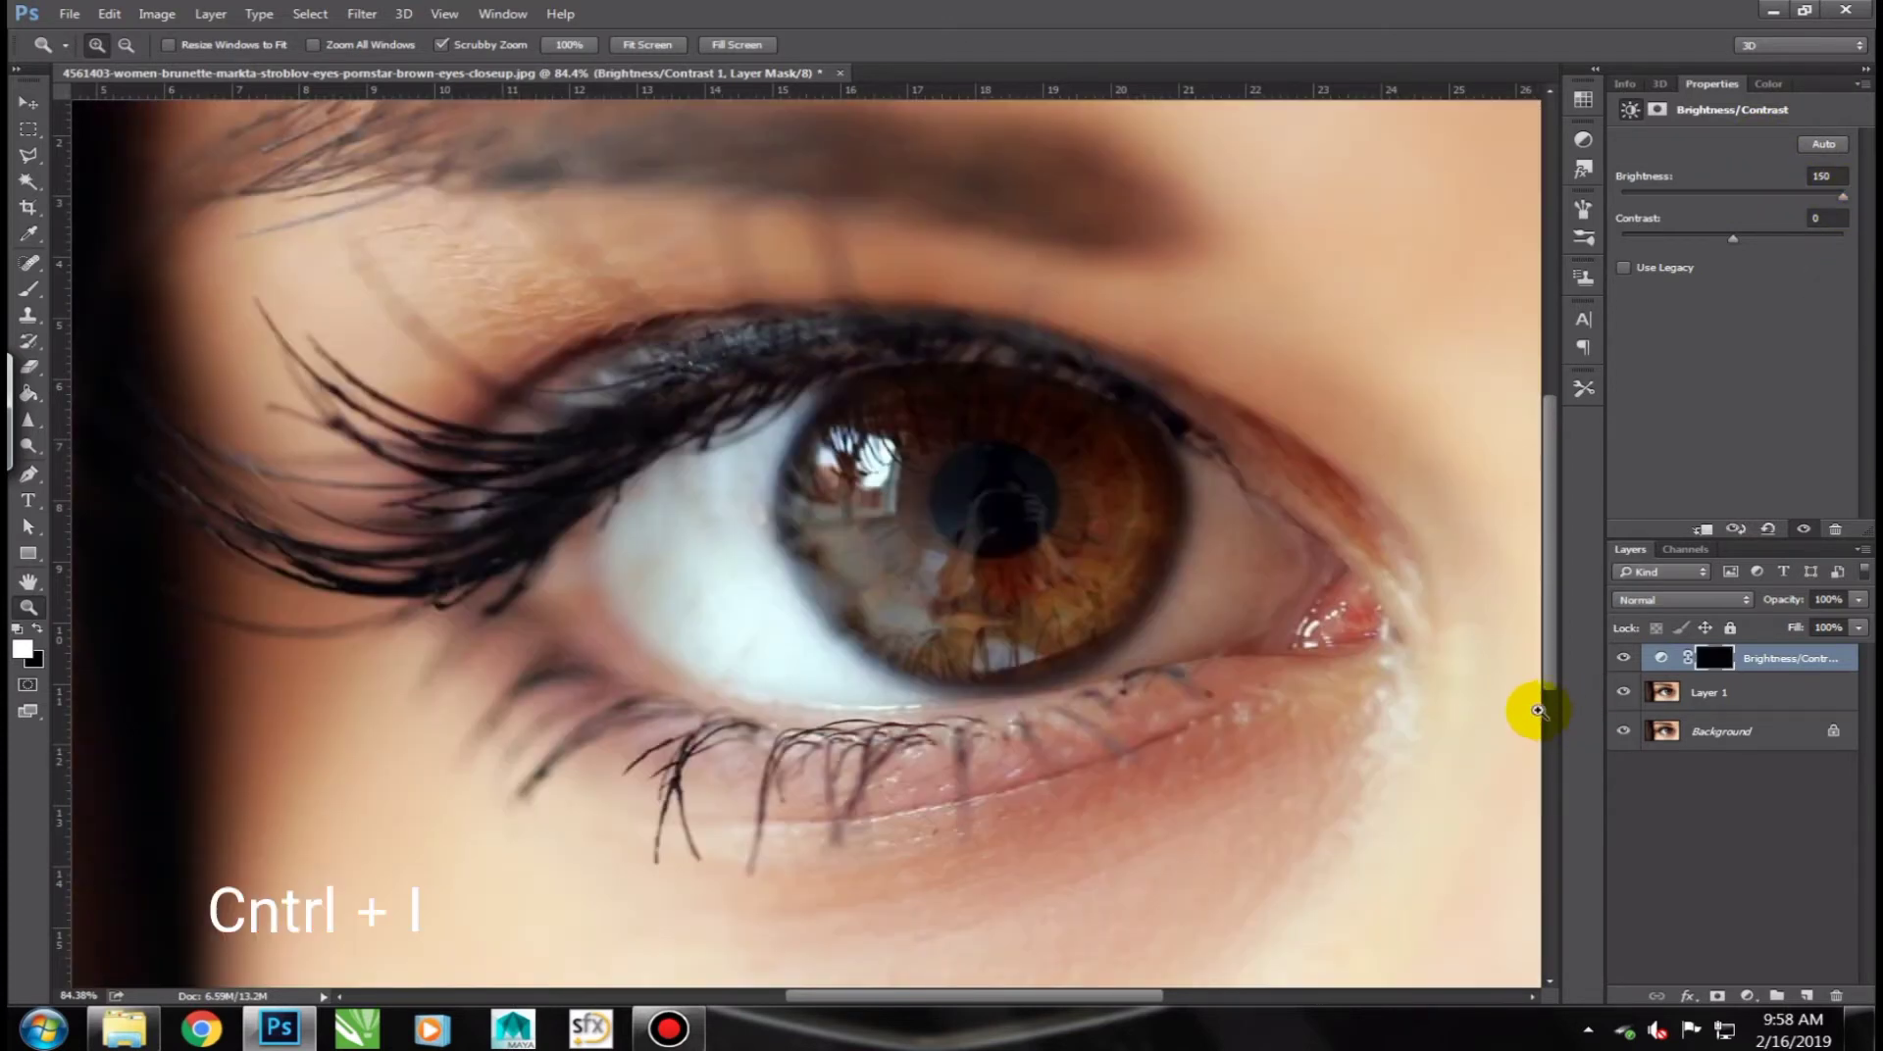
{"action": "left_click_drag", "start_coordinate": [972, 532], "coordinate": [1005, 500]}
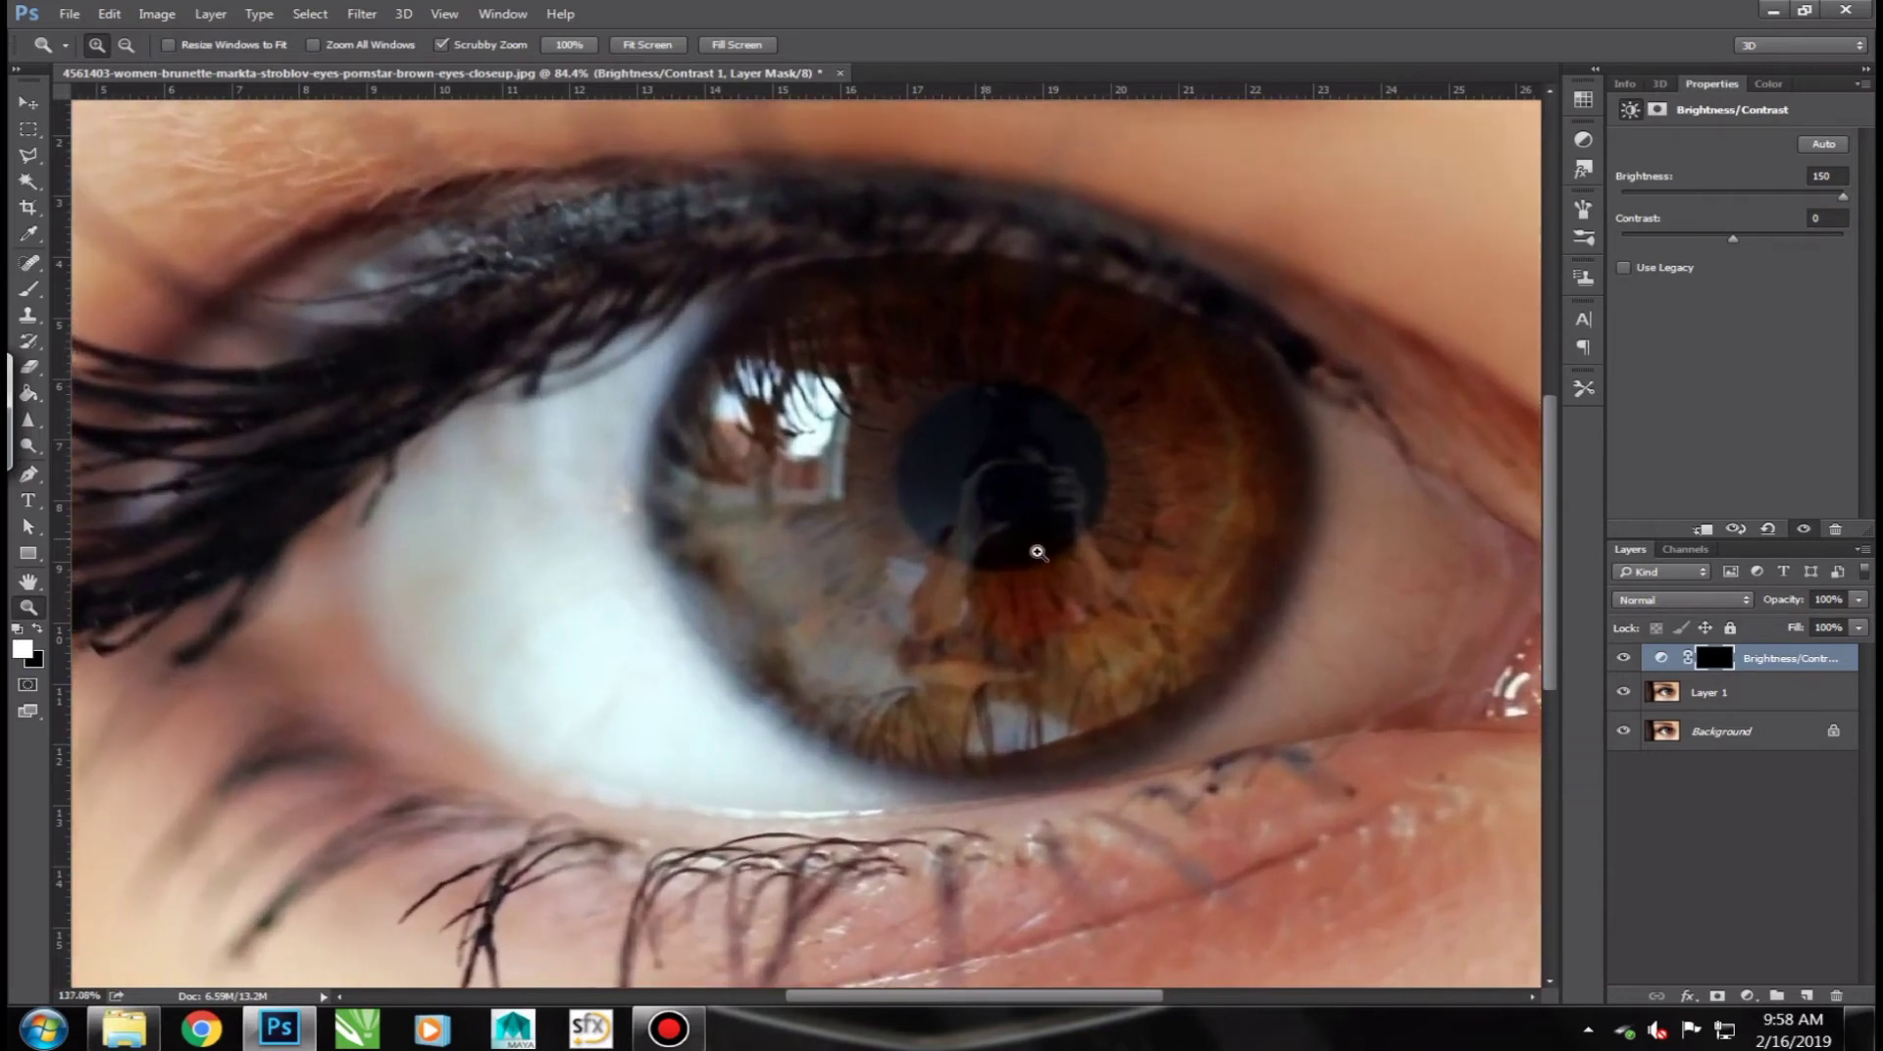
{"action": "key", "text": "b"}
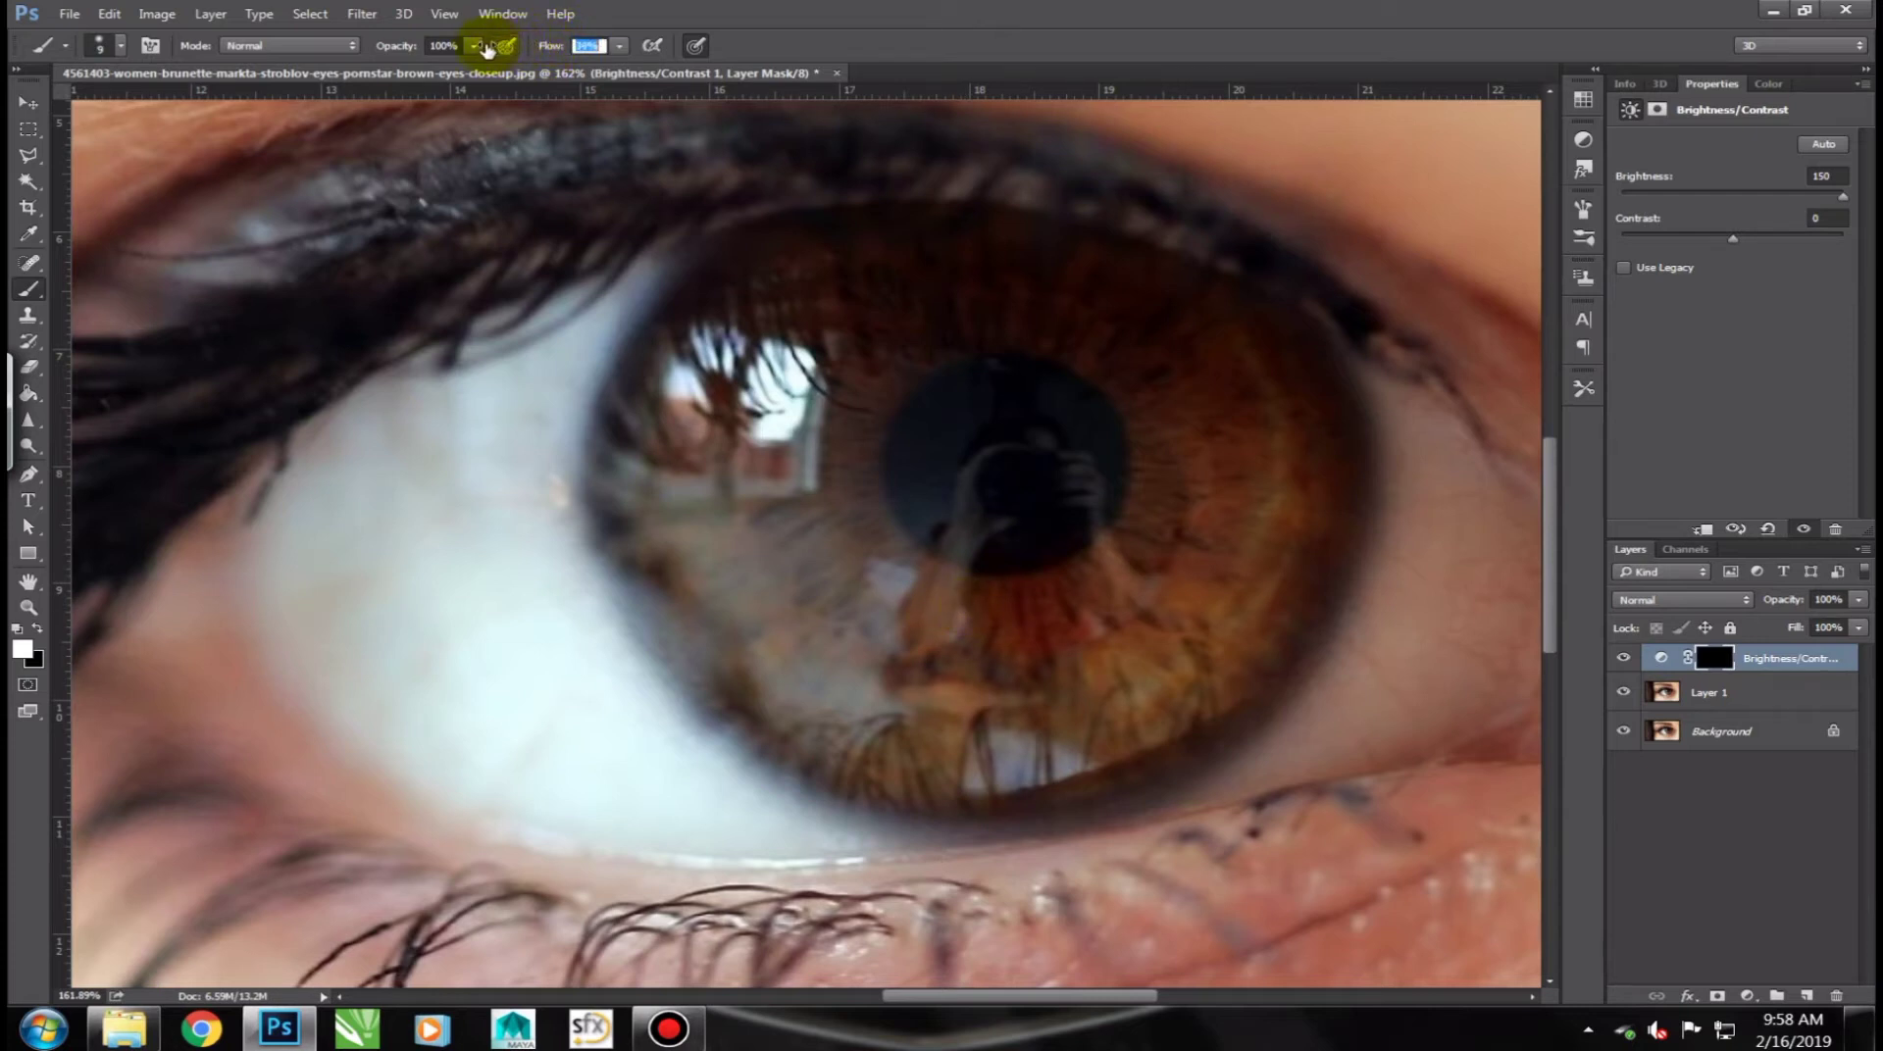
{"action": "type", "text": "19"}
{"action": "left_click_drag", "start_coordinate": [555, 49], "coordinate": [549, 54]}
{"action": "type", "text": "7"}
{"action": "key", "text": "Return"}
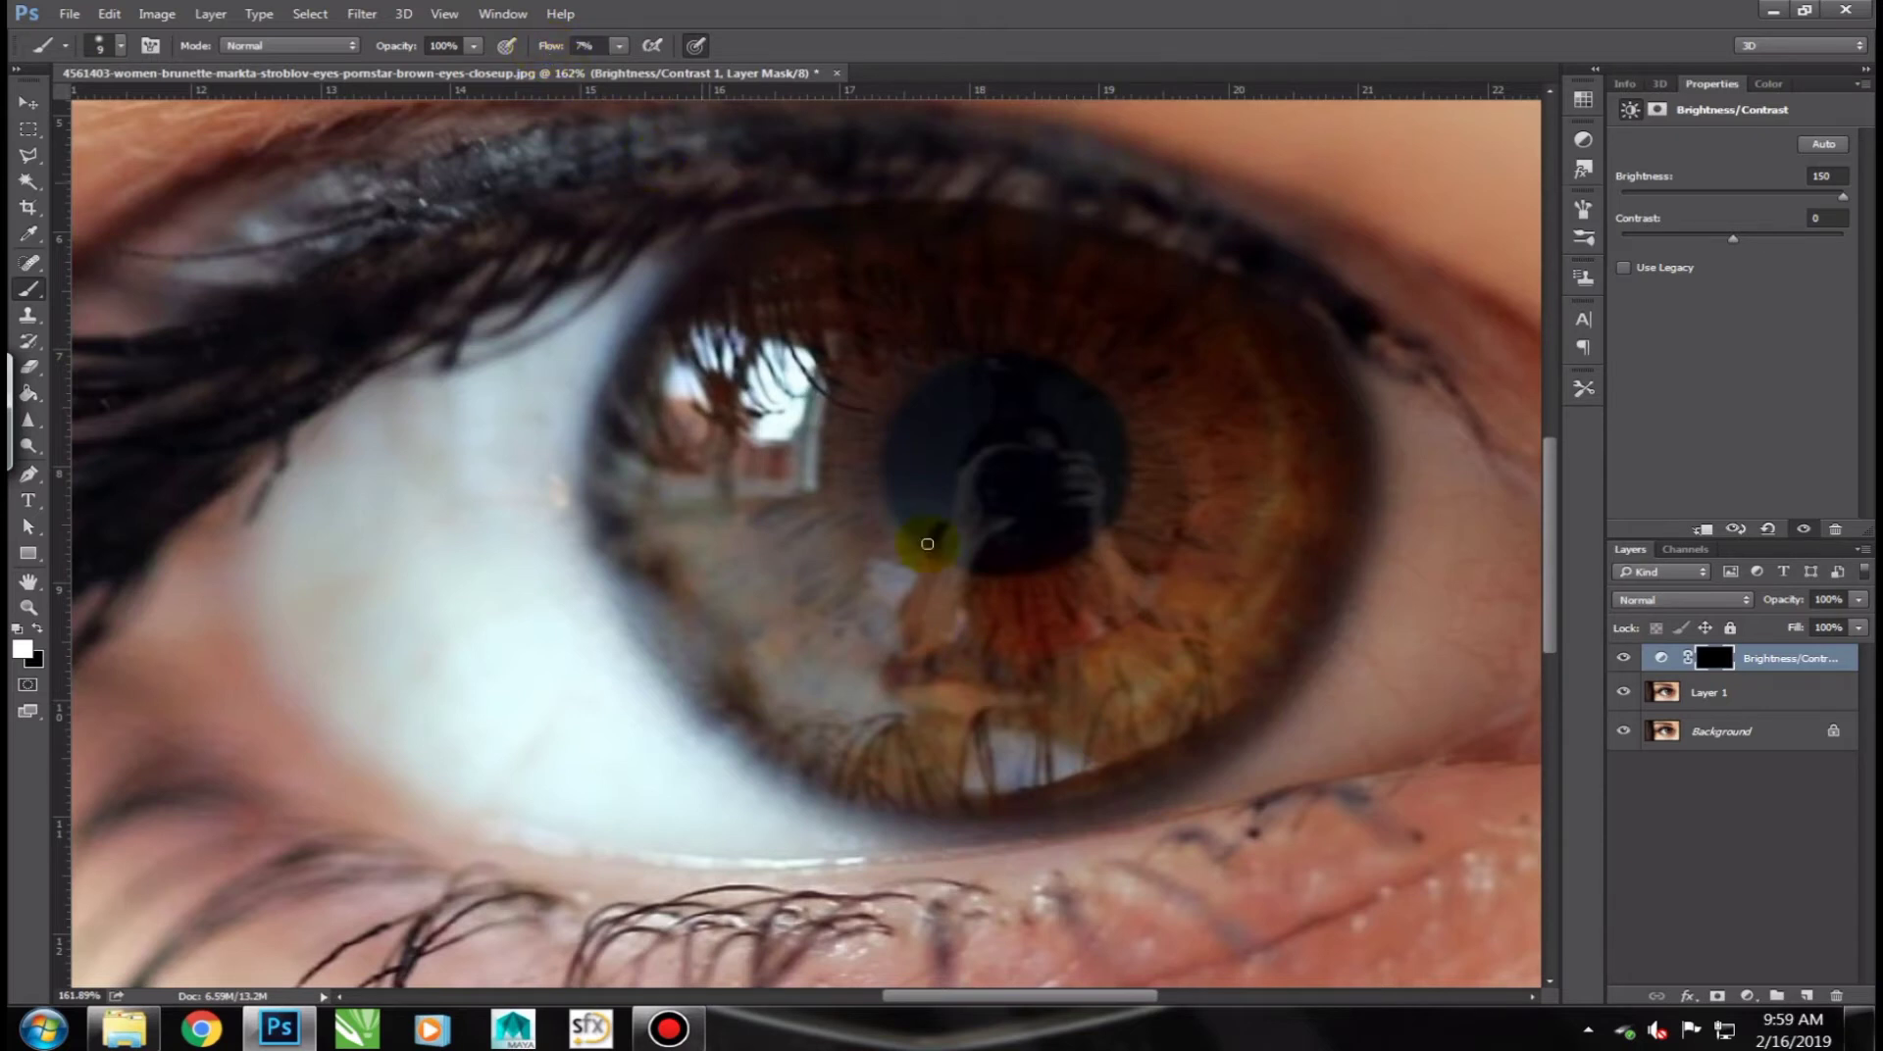
Step: Paint white outward strokes on the mask around the pupil, brightening streaks below, up-left and beside it
{"action": "mouse_move", "coordinate": [967, 644]}
{"action": "left_mouse_down"}
{"action": "mouse_move", "coordinate": [849, 607]}
{"action": "mouse_move", "coordinate": [903, 588]}
{"action": "mouse_move", "coordinate": [902, 544]}
{"action": "mouse_move", "coordinate": [781, 555]}
{"action": "mouse_move", "coordinate": [886, 527]}
{"action": "mouse_move", "coordinate": [778, 546]}
{"action": "mouse_move", "coordinate": [874, 504]}
{"action": "mouse_move", "coordinate": [780, 519]}
{"action": "mouse_move", "coordinate": [862, 492]}
{"action": "mouse_move", "coordinate": [769, 473]}
{"action": "mouse_move", "coordinate": [863, 494]}
{"action": "mouse_move", "coordinate": [785, 468]}
{"action": "mouse_move", "coordinate": [827, 471]}
{"action": "mouse_move", "coordinate": [777, 433]}
{"action": "mouse_move", "coordinate": [863, 433]}
{"action": "mouse_move", "coordinate": [763, 529]}
{"action": "mouse_move", "coordinate": [715, 526]}
{"action": "mouse_move", "coordinate": [824, 550]}
{"action": "mouse_move", "coordinate": [798, 638]}
{"action": "mouse_move", "coordinate": [898, 563]}
{"action": "mouse_move", "coordinate": [900, 601]}
{"action": "mouse_move", "coordinate": [936, 608]}
{"action": "mouse_move", "coordinate": [840, 651]}
{"action": "mouse_move", "coordinate": [840, 539]}
{"action": "mouse_move", "coordinate": [756, 483]}
{"action": "mouse_move", "coordinate": [843, 500]}
{"action": "mouse_move", "coordinate": [854, 595]}
{"action": "mouse_move", "coordinate": [791, 622]}
{"action": "mouse_move", "coordinate": [930, 652]}
{"action": "mouse_move", "coordinate": [791, 651]}
{"action": "mouse_move", "coordinate": [749, 609]}
{"action": "mouse_move", "coordinate": [875, 634]}
{"action": "mouse_move", "coordinate": [806, 687]}
{"action": "mouse_move", "coordinate": [991, 632]}
{"action": "mouse_move", "coordinate": [971, 765]}
{"action": "mouse_move", "coordinate": [915, 629]}
{"action": "mouse_move", "coordinate": [962, 695]}
{"action": "left_mouse_up"}
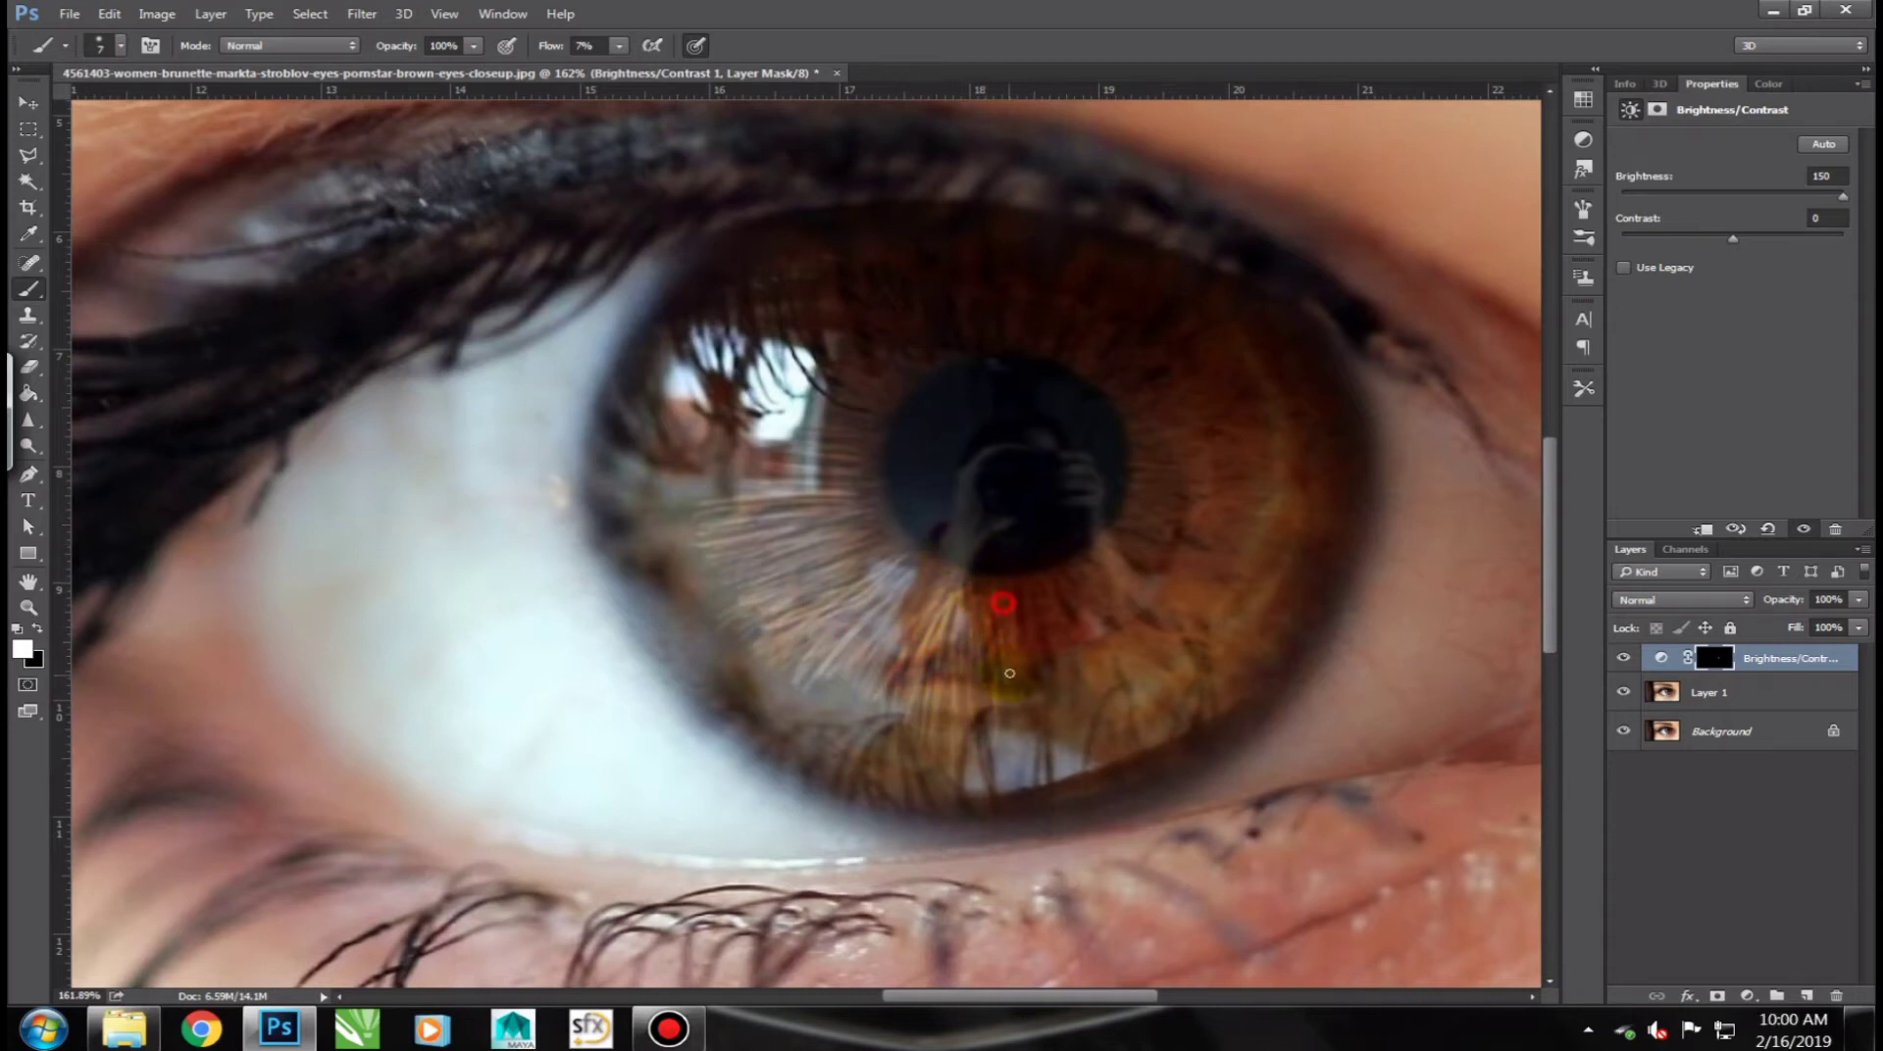
{"action": "mouse_move", "coordinate": [1044, 649]}
{"action": "left_mouse_down"}
{"action": "mouse_move", "coordinate": [1141, 638]}
{"action": "mouse_move", "coordinate": [1059, 631]}
{"action": "left_mouse_up"}
{"action": "mouse_move", "coordinate": [977, 689]}
{"action": "left_mouse_down"}
{"action": "mouse_move", "coordinate": [896, 576]}
{"action": "mouse_move", "coordinate": [828, 546]}
{"action": "mouse_move", "coordinate": [886, 597]}
{"action": "mouse_move", "coordinate": [790, 604]}
{"action": "mouse_move", "coordinate": [840, 521]}
{"action": "left_mouse_up"}
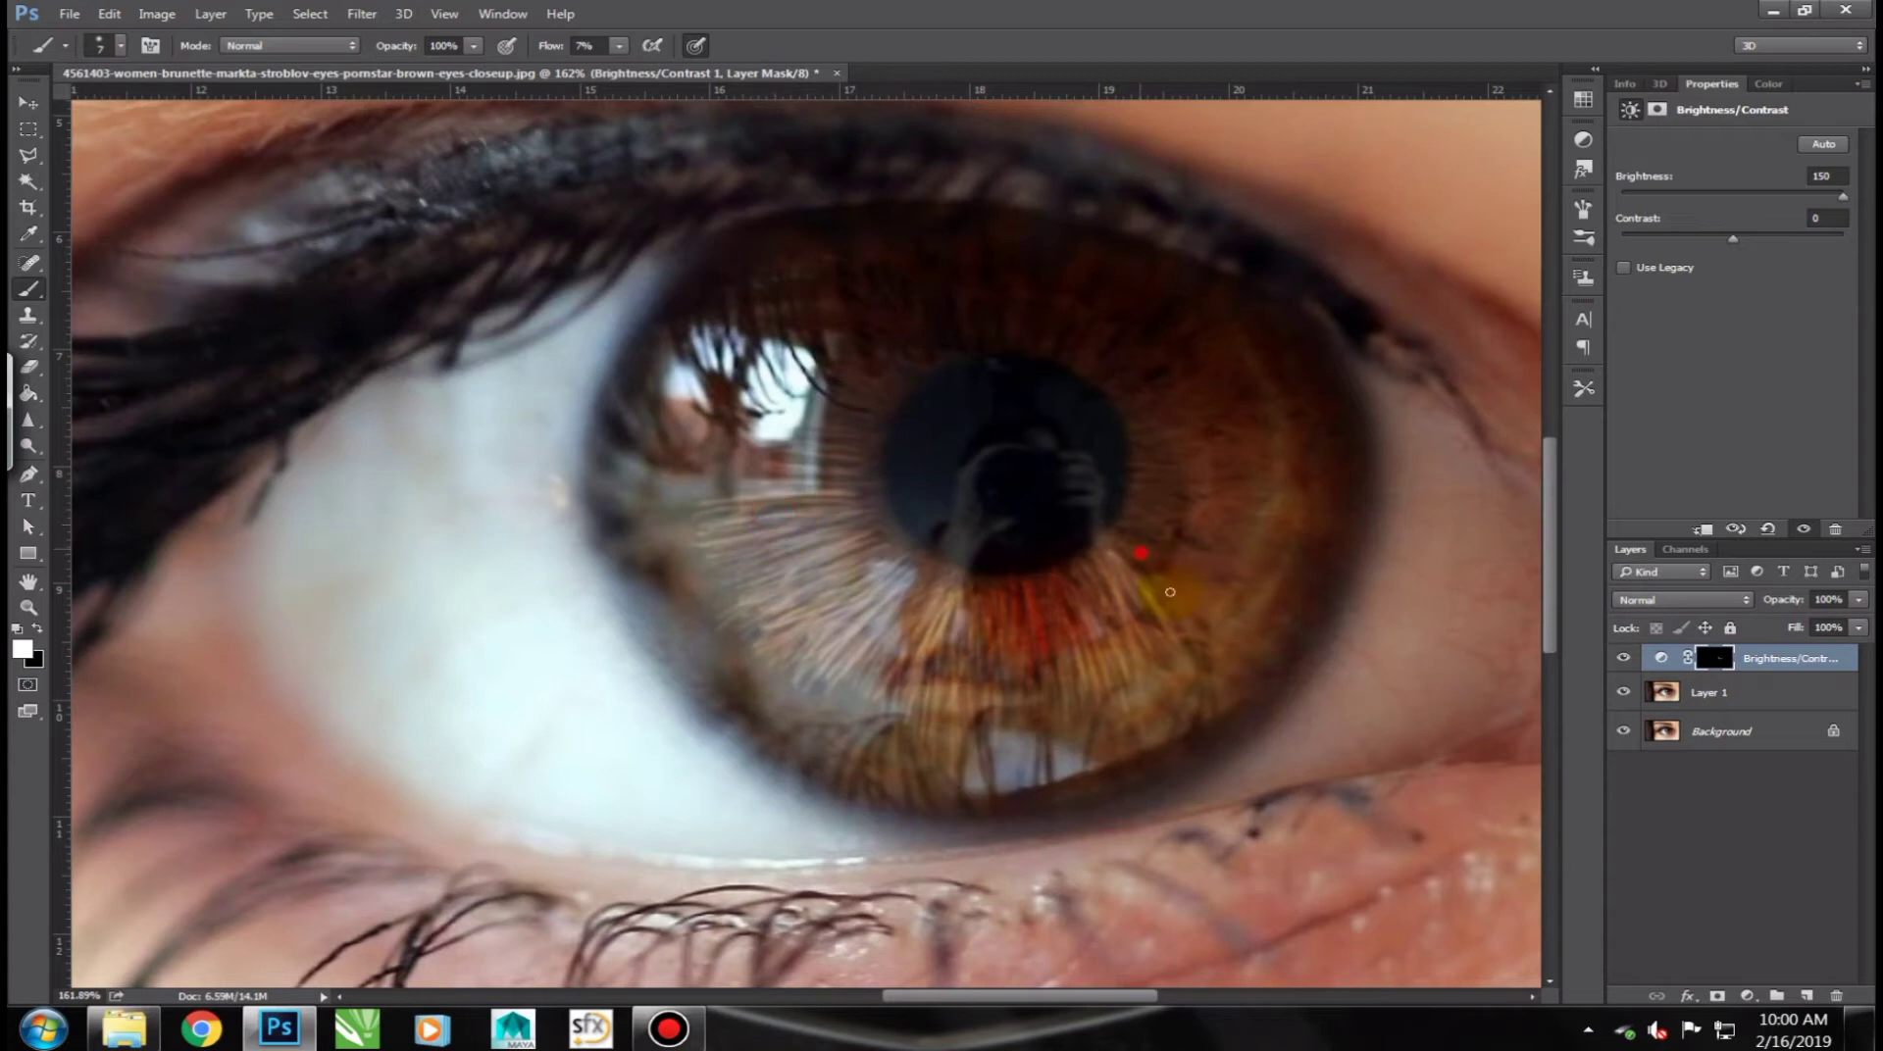
{"action": "left_click_drag", "start_coordinate": [1140, 557], "coordinate": [1222, 627]}
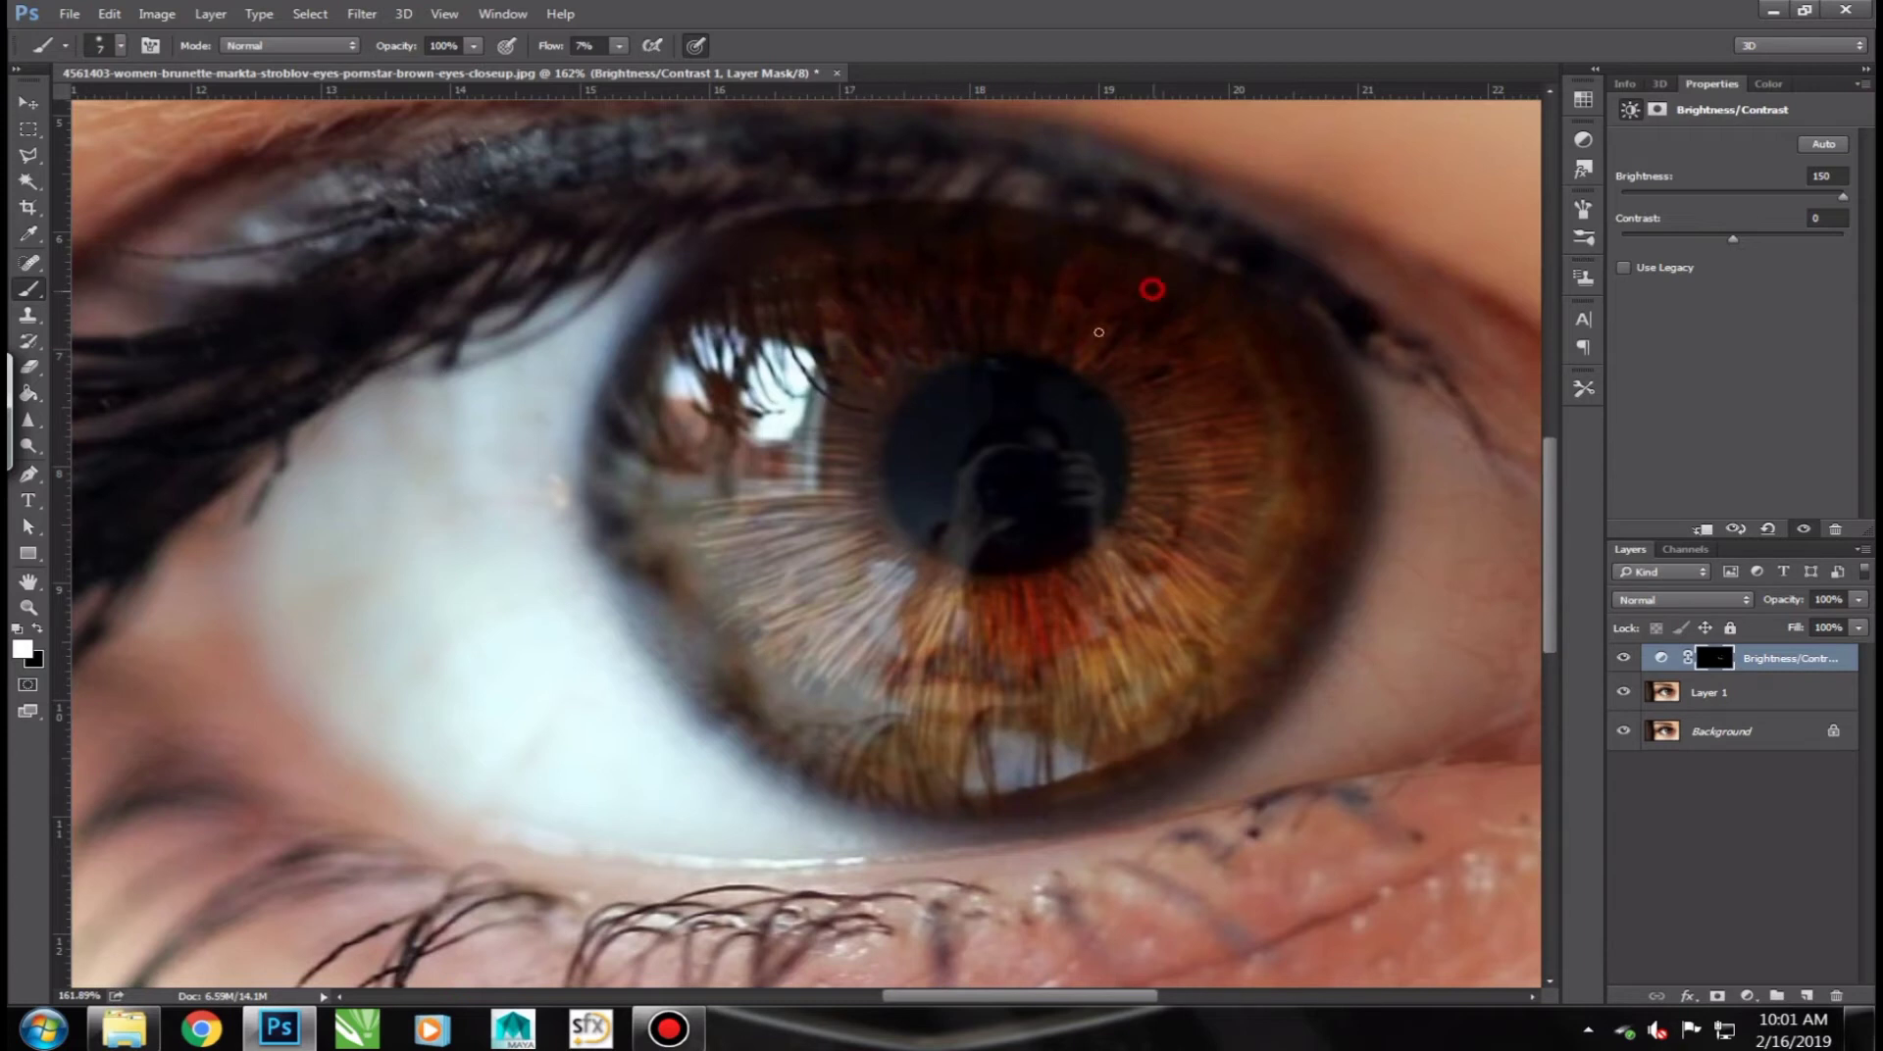
Step: Paint brightened streaks across the upper-left, lower and right iris, including over the window reflection
{"action": "left_click_drag", "start_coordinate": [895, 588], "coordinate": [756, 470]}
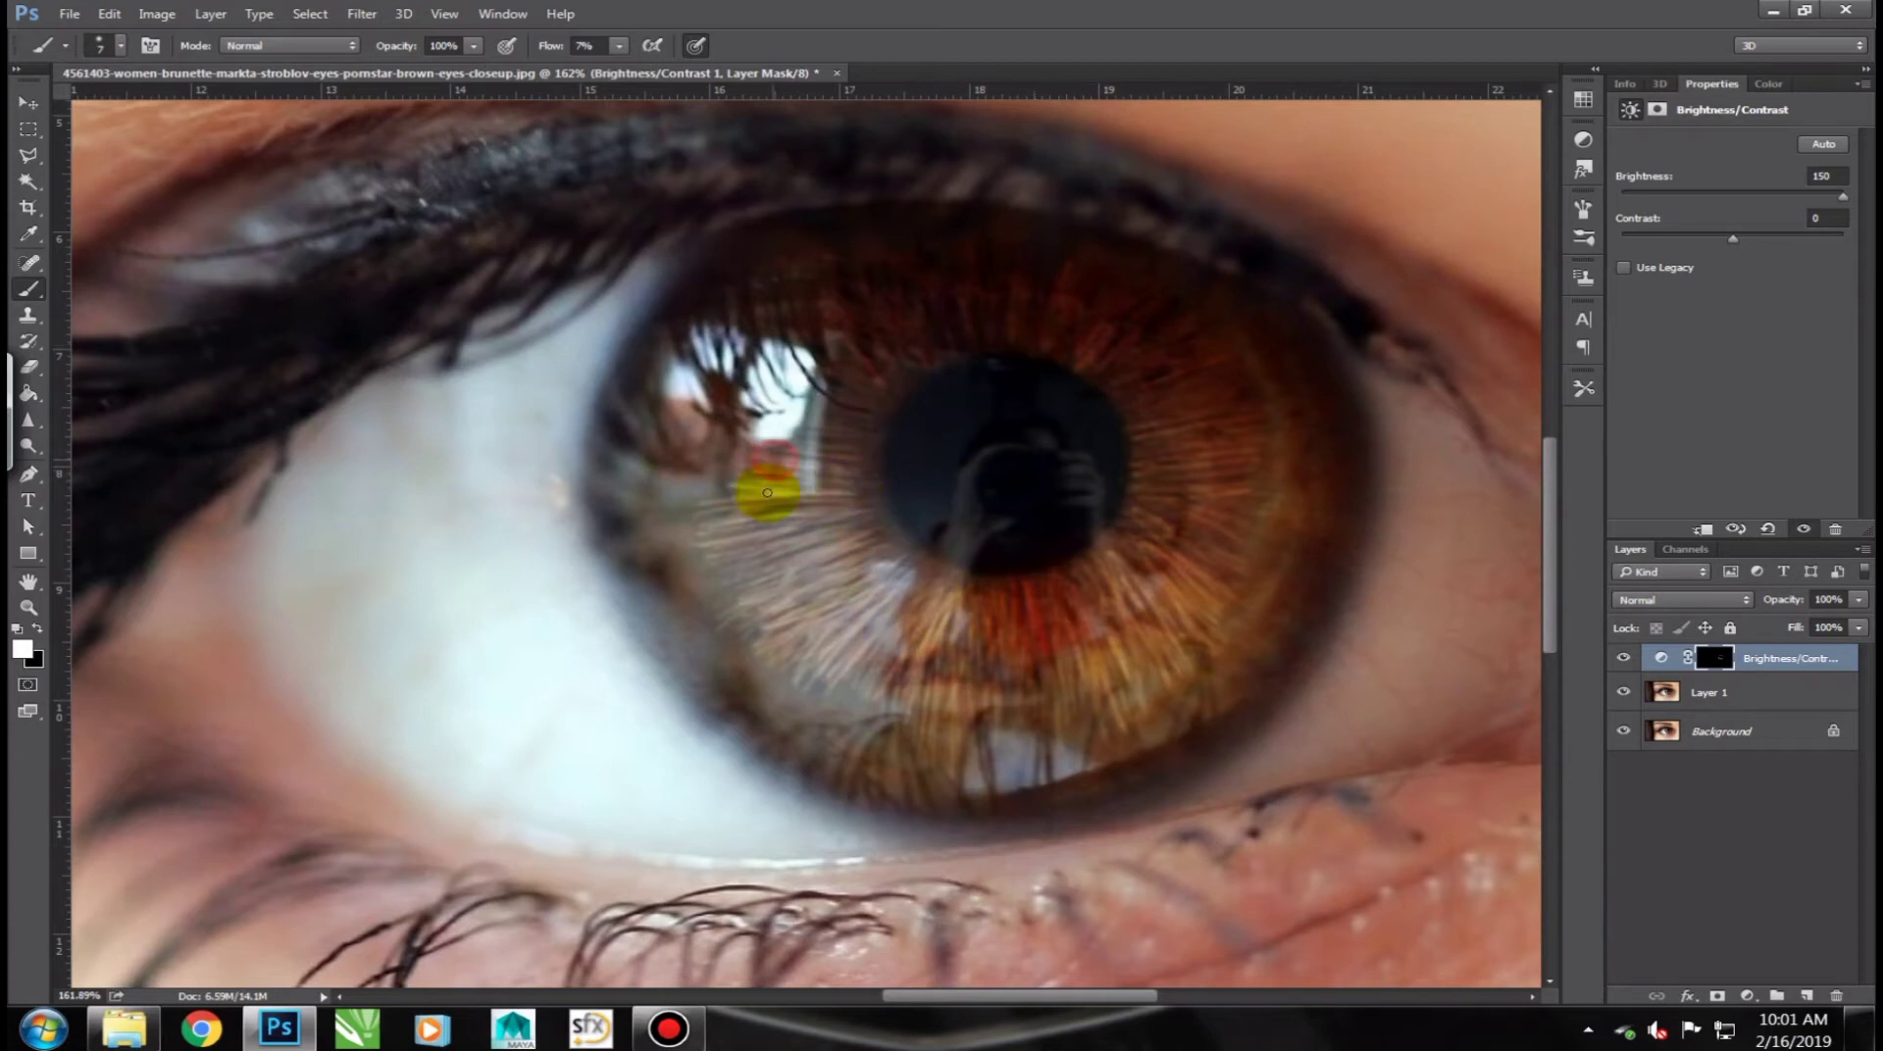
{"action": "mouse_move", "coordinate": [756, 469]}
{"action": "left_mouse_down"}
{"action": "mouse_move", "coordinate": [836, 541]}
{"action": "mouse_move", "coordinate": [763, 585]}
{"action": "mouse_move", "coordinate": [918, 620]}
{"action": "left_mouse_up"}
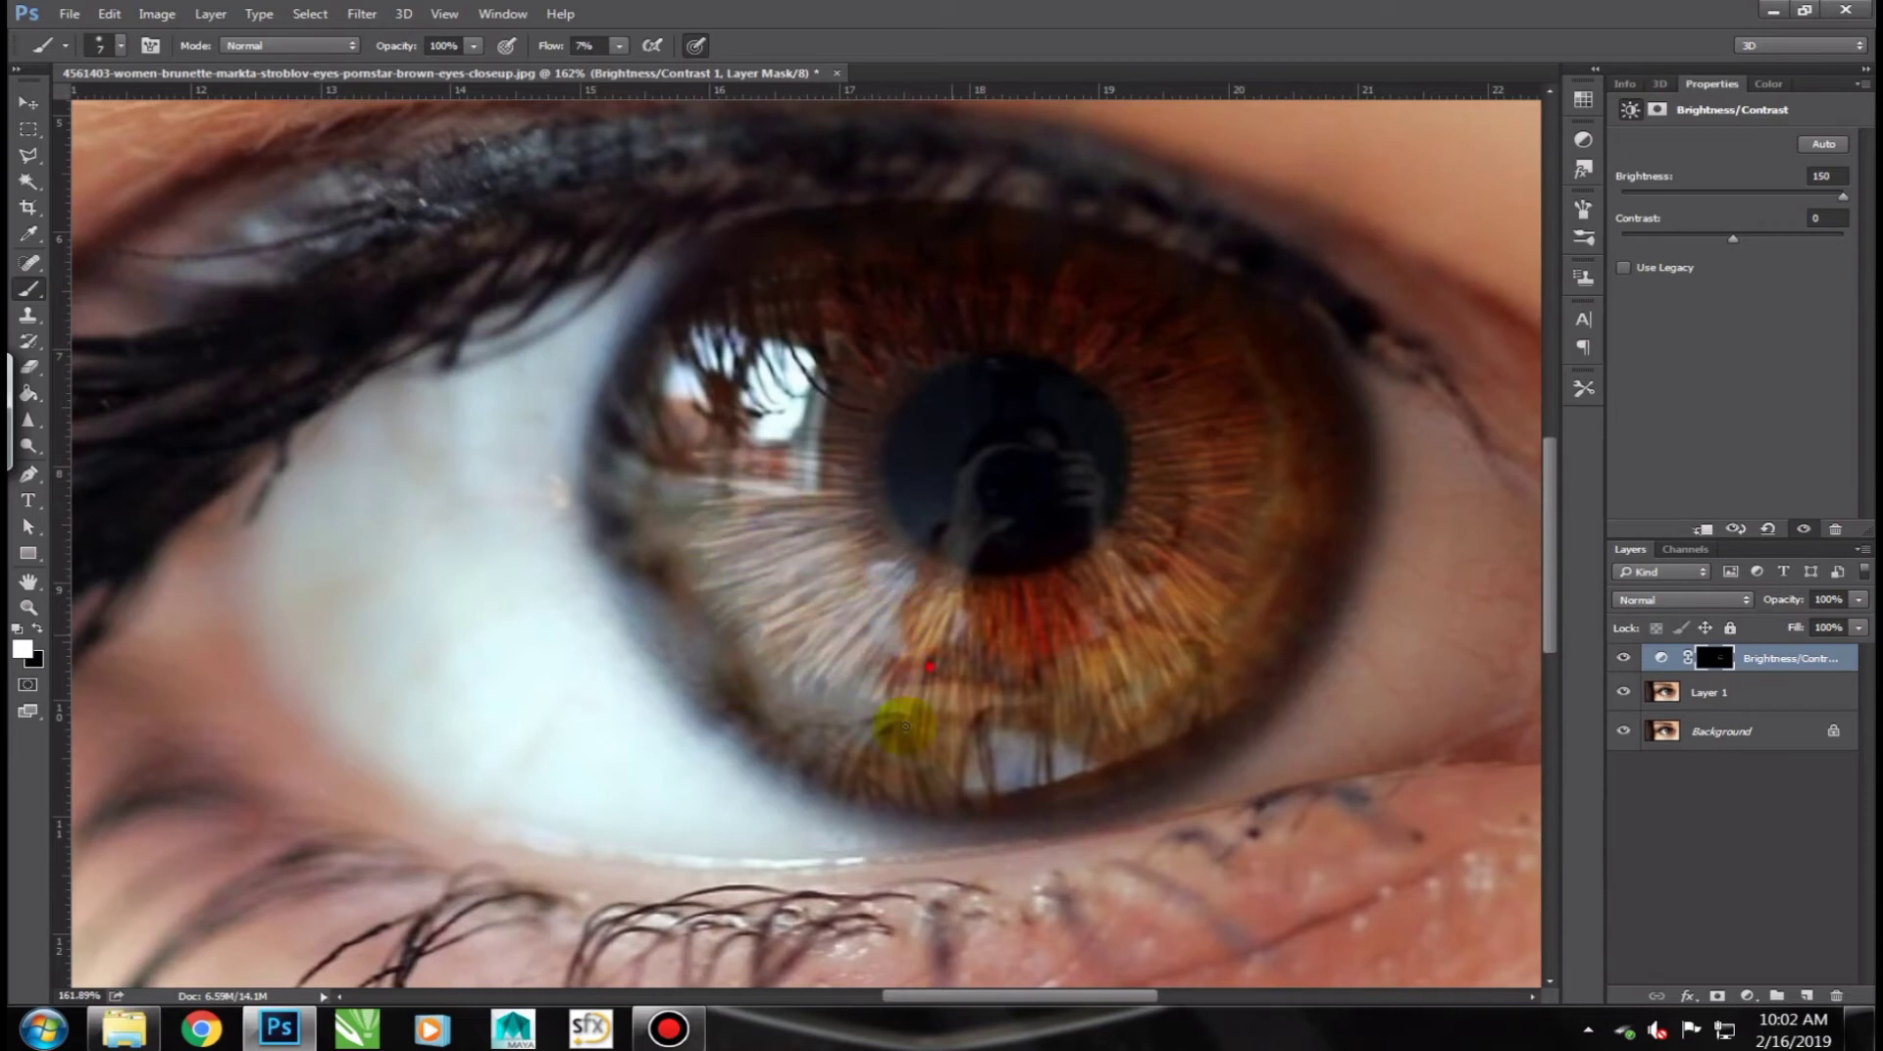
{"action": "left_click_drag", "start_coordinate": [918, 620], "coordinate": [1024, 673]}
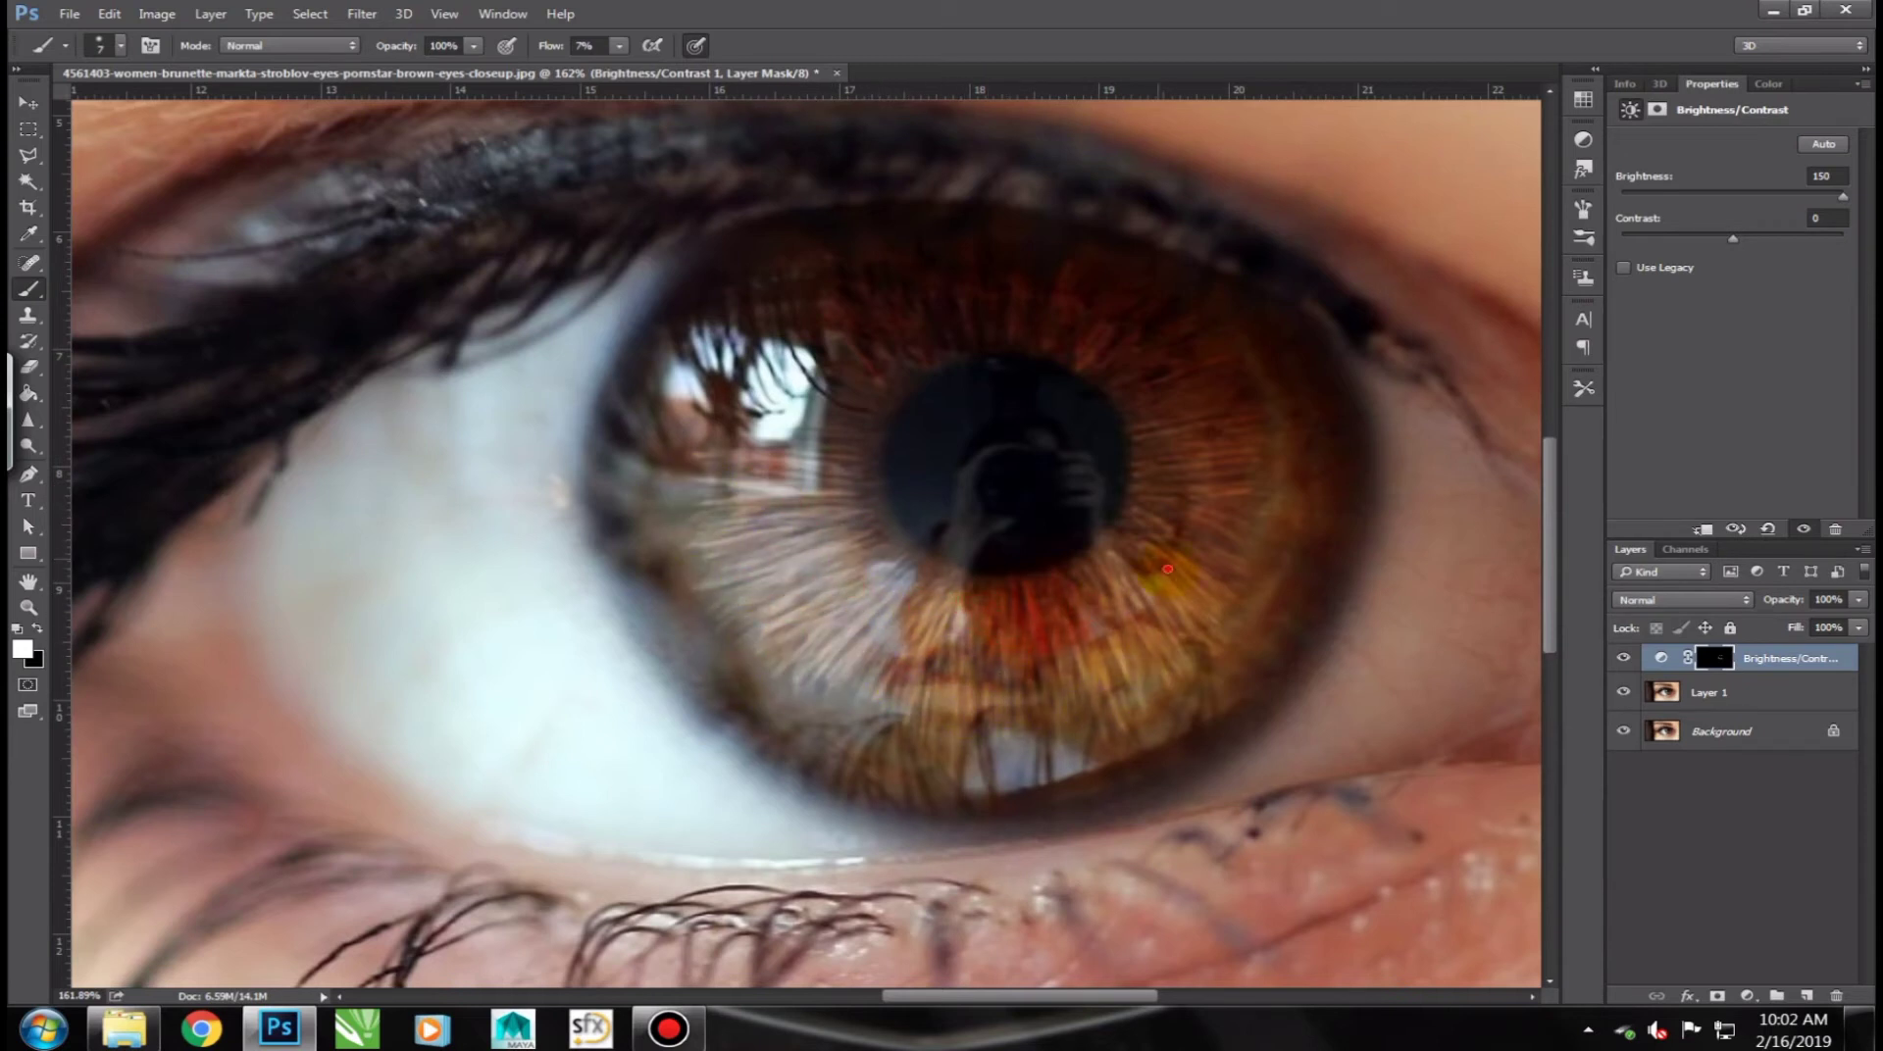
{"action": "left_click_drag", "start_coordinate": [1090, 593], "coordinate": [1183, 624]}
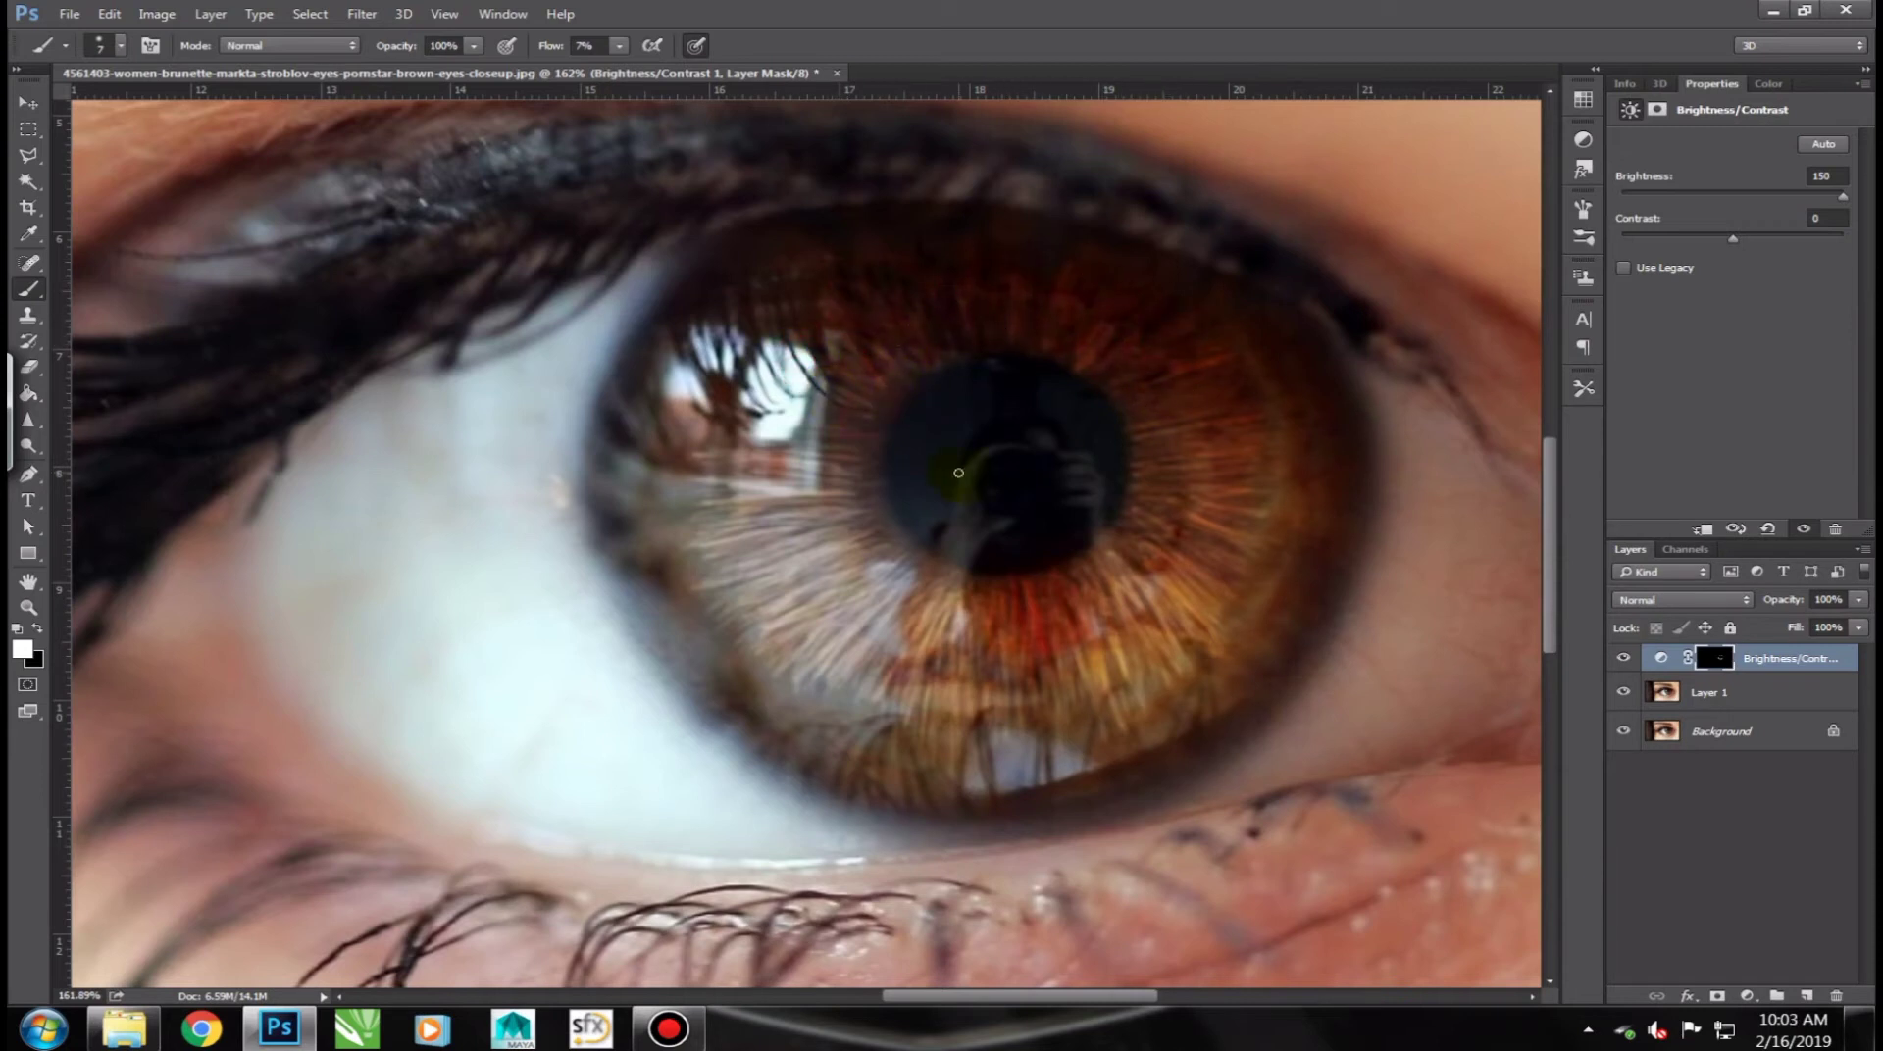
{"action": "mouse_move", "coordinate": [889, 539]}
{"action": "left_mouse_down"}
{"action": "mouse_move", "coordinate": [797, 601]}
{"action": "mouse_move", "coordinate": [804, 529]}
{"action": "mouse_move", "coordinate": [947, 595]}
{"action": "left_mouse_up"}
Step: Add more streaks in the lower, upper-left and up-right iris, then hide the adjustment to compare
{"action": "left_click", "coordinate": [995, 599]}
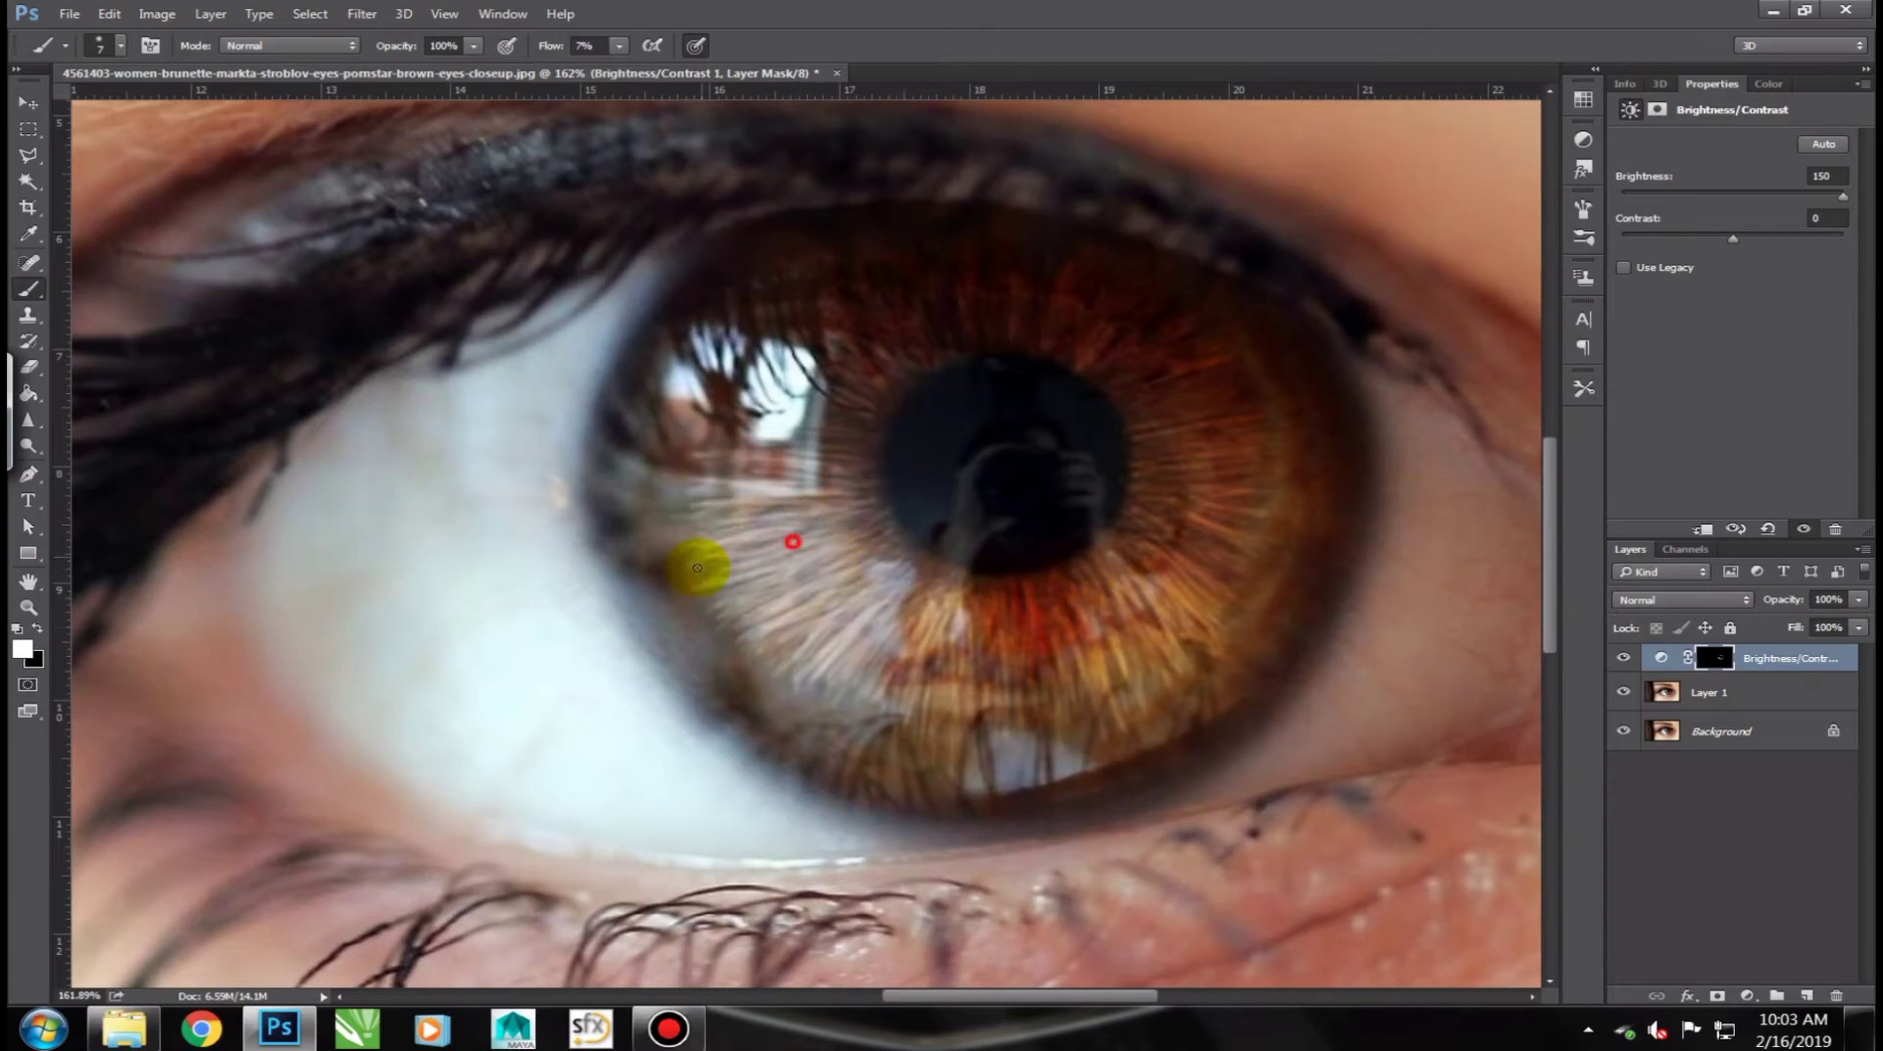
{"action": "mouse_move", "coordinate": [1154, 600]}
{"action": "left_mouse_down"}
{"action": "mouse_move", "coordinate": [721, 517]}
{"action": "mouse_move", "coordinate": [816, 666]}
{"action": "mouse_move", "coordinate": [769, 474]}
{"action": "mouse_move", "coordinate": [820, 693]}
{"action": "mouse_move", "coordinate": [879, 704]}
{"action": "left_mouse_up"}
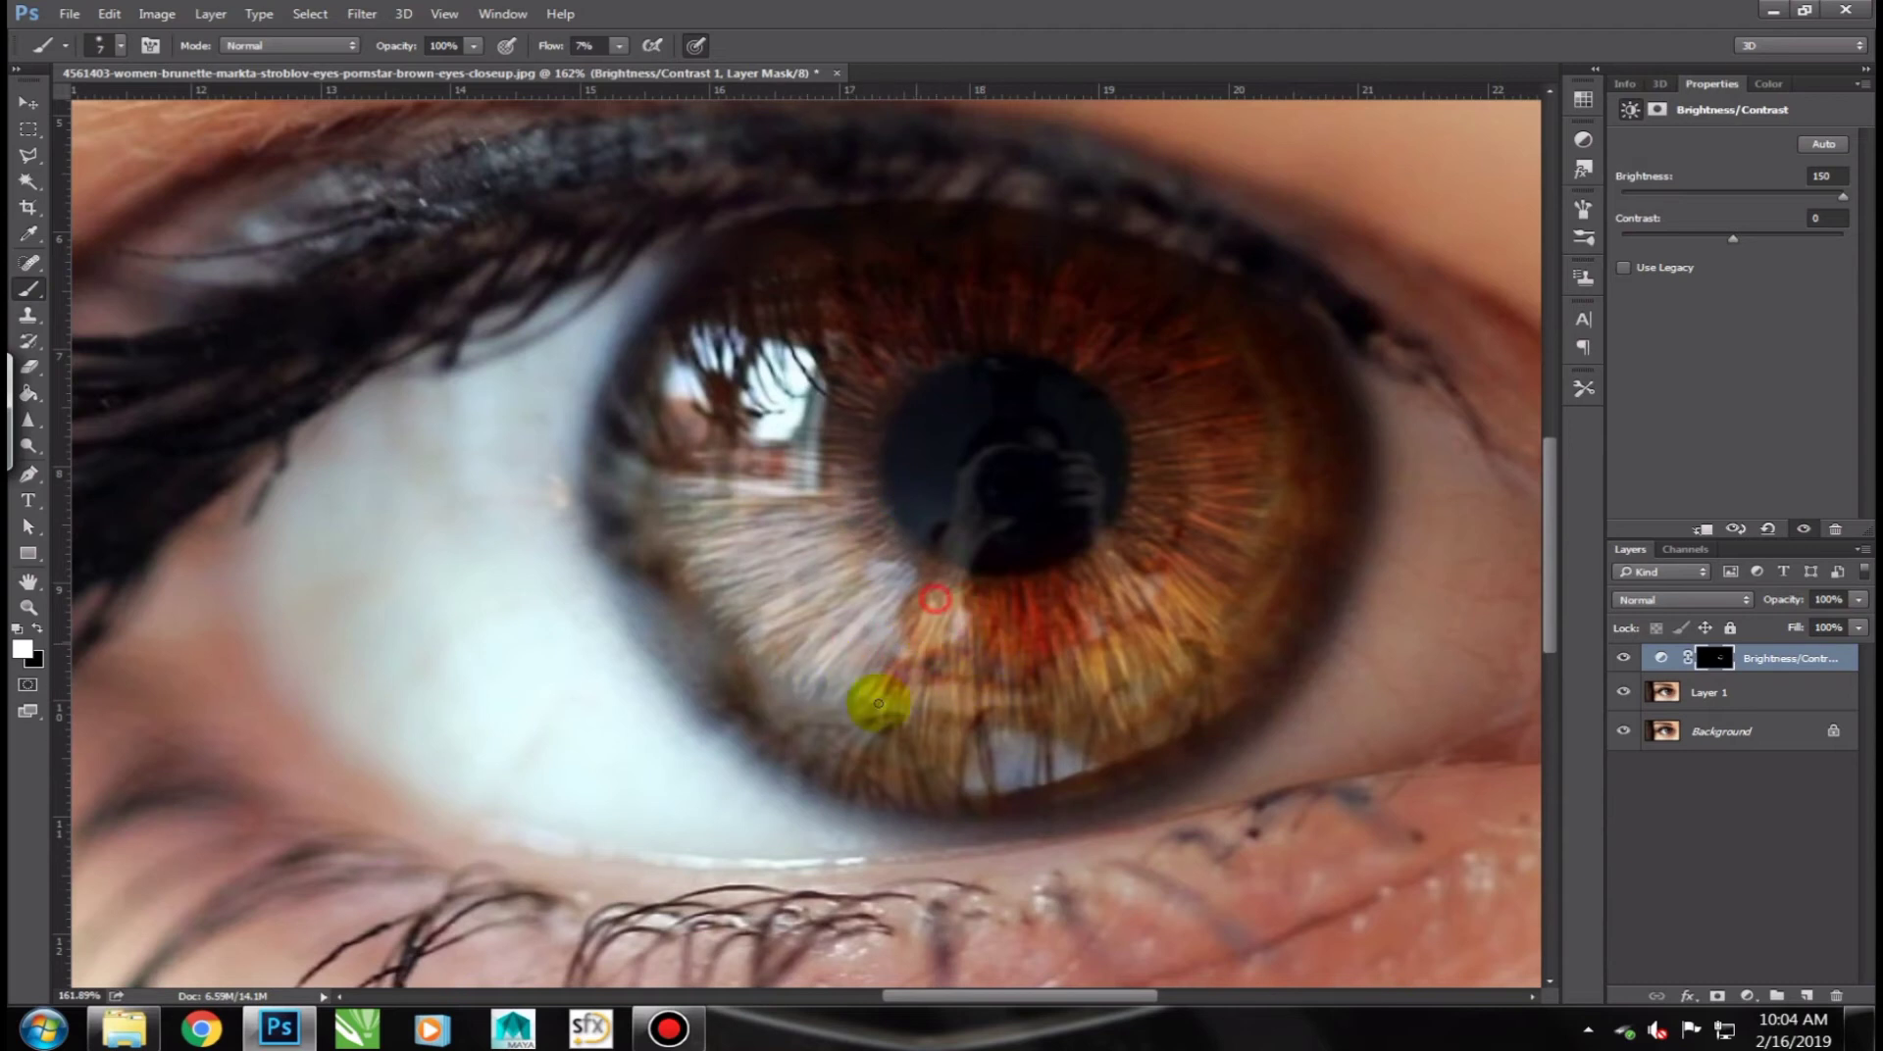
{"action": "mouse_move", "coordinate": [922, 569]}
{"action": "left_mouse_down"}
{"action": "mouse_move", "coordinate": [913, 611]}
{"action": "mouse_move", "coordinate": [1013, 675]}
{"action": "left_mouse_up"}
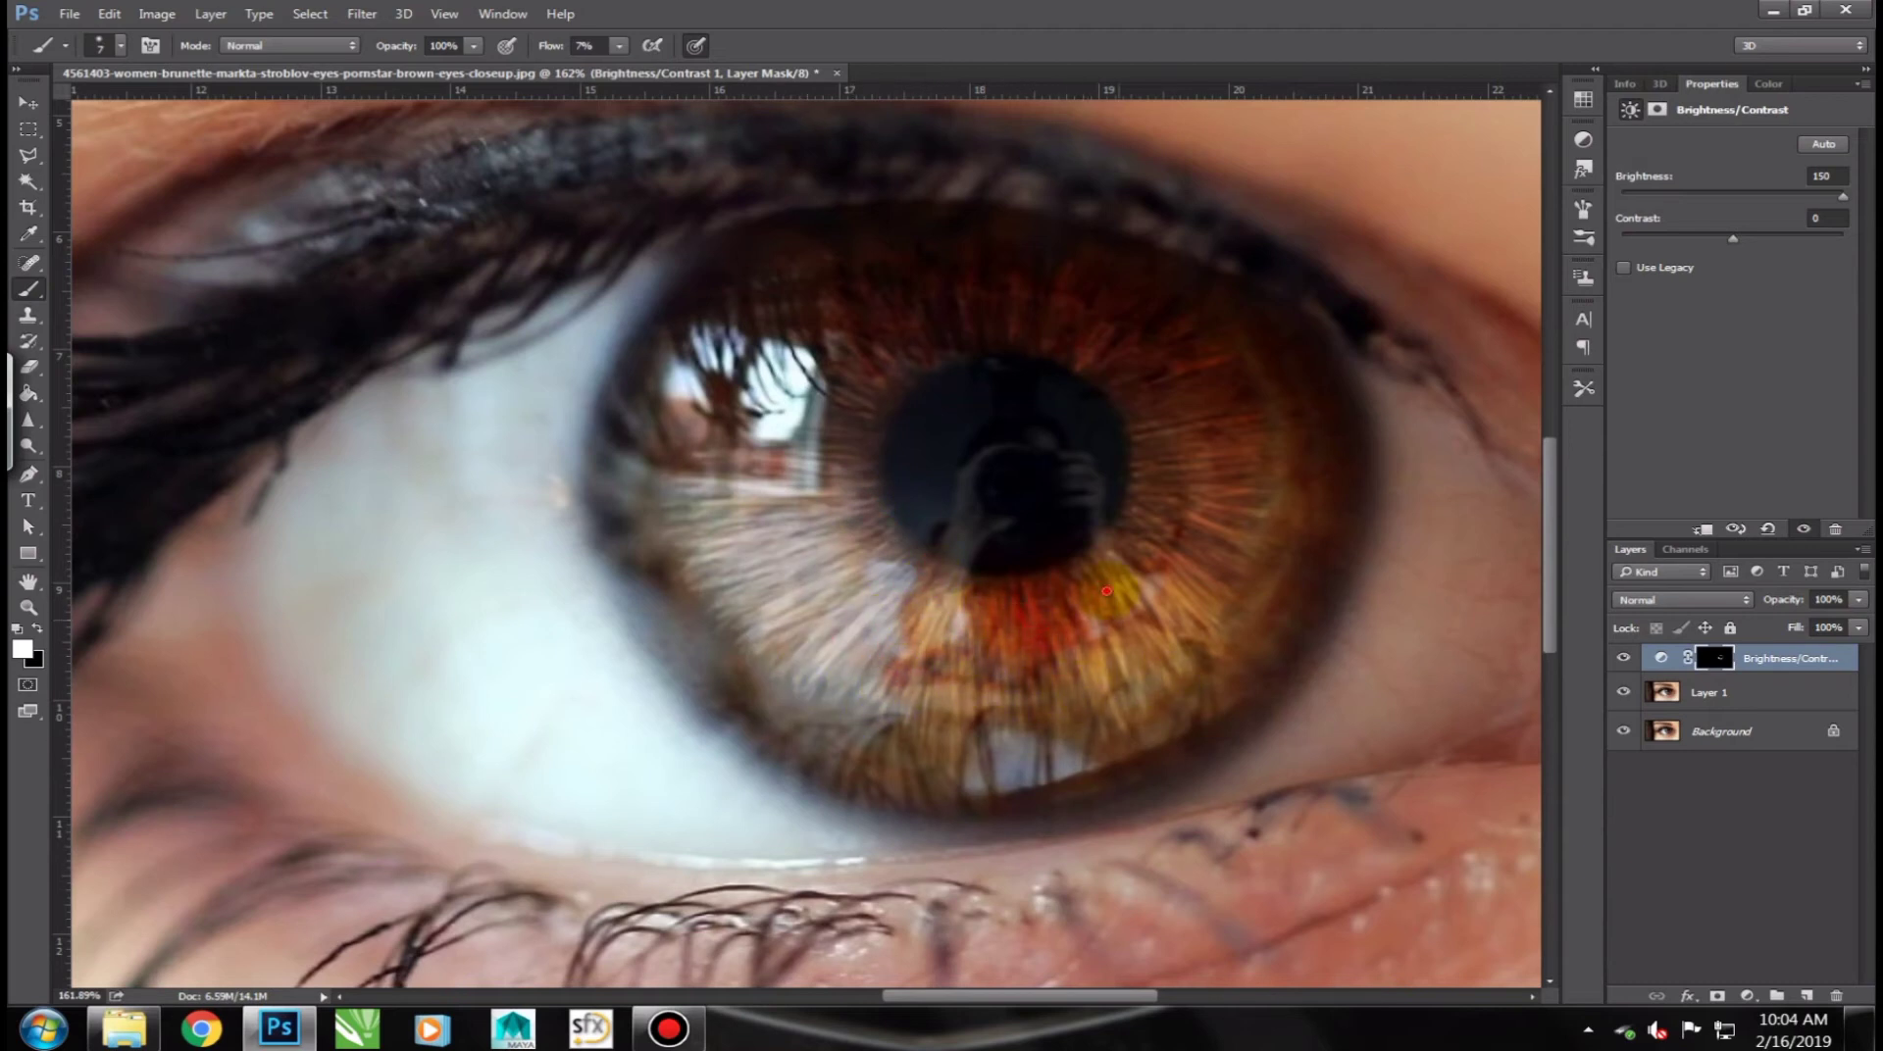
{"action": "left_click_drag", "start_coordinate": [1246, 563], "coordinate": [1270, 508]}
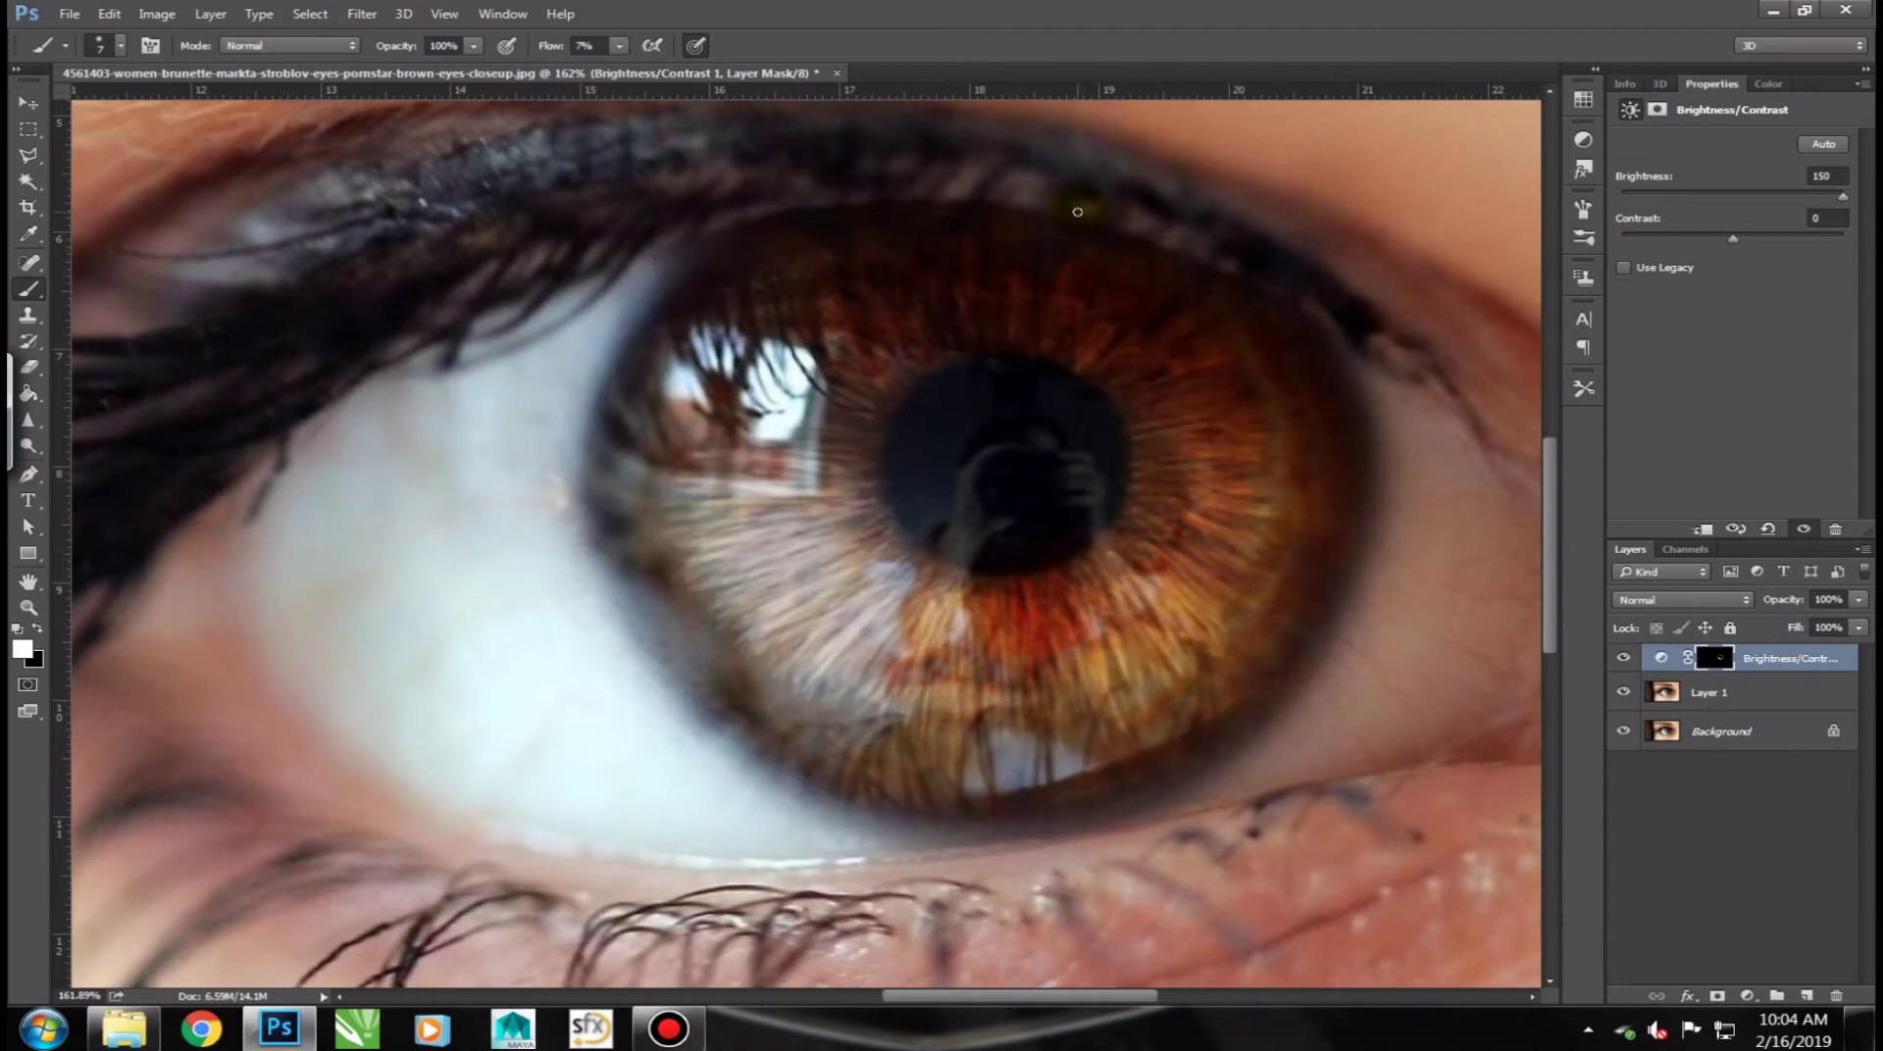
{"action": "left_click", "coordinate": [1625, 661]}
Step: Fit the image to compare before and after, then zoom back in and paint fine streaks on the left iris
{"action": "key", "text": "z"}
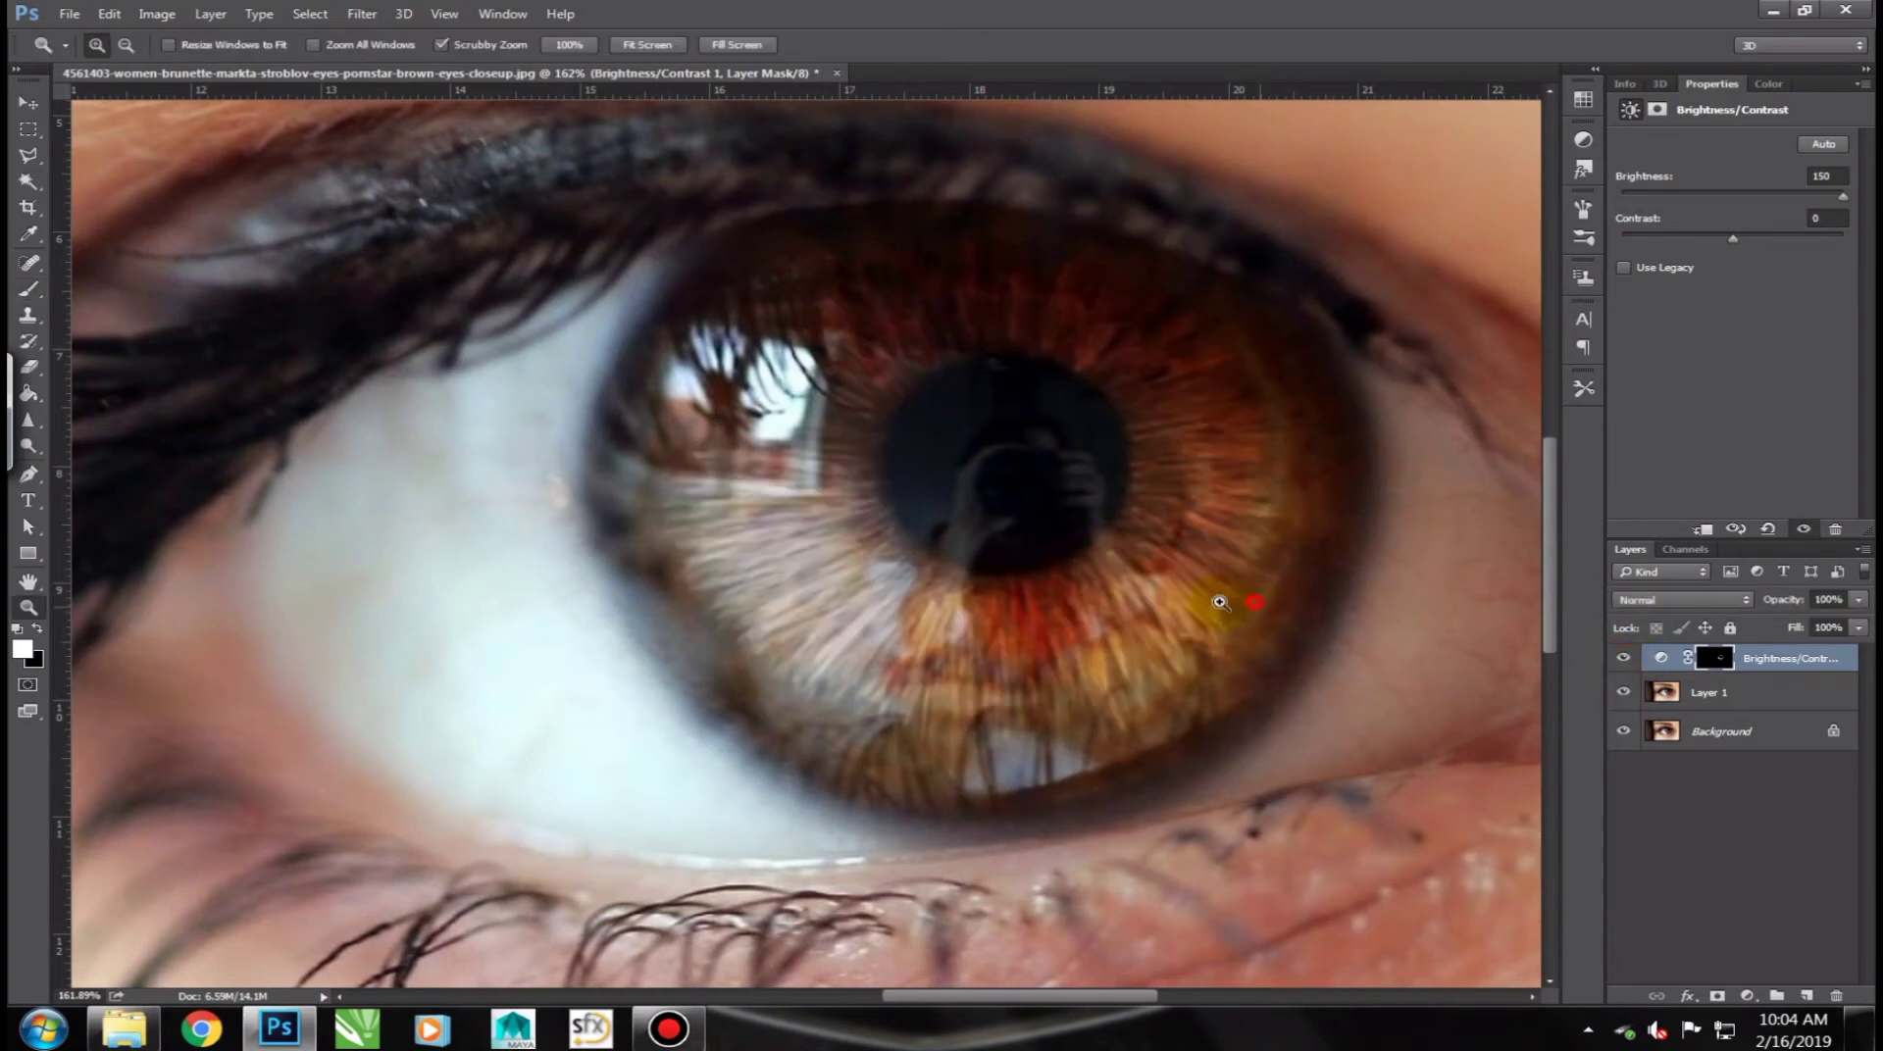
{"action": "key", "text": "ctrl+0"}
{"action": "left_click", "coordinate": [1620, 662]}
{"action": "left_click", "coordinate": [1623, 659]}
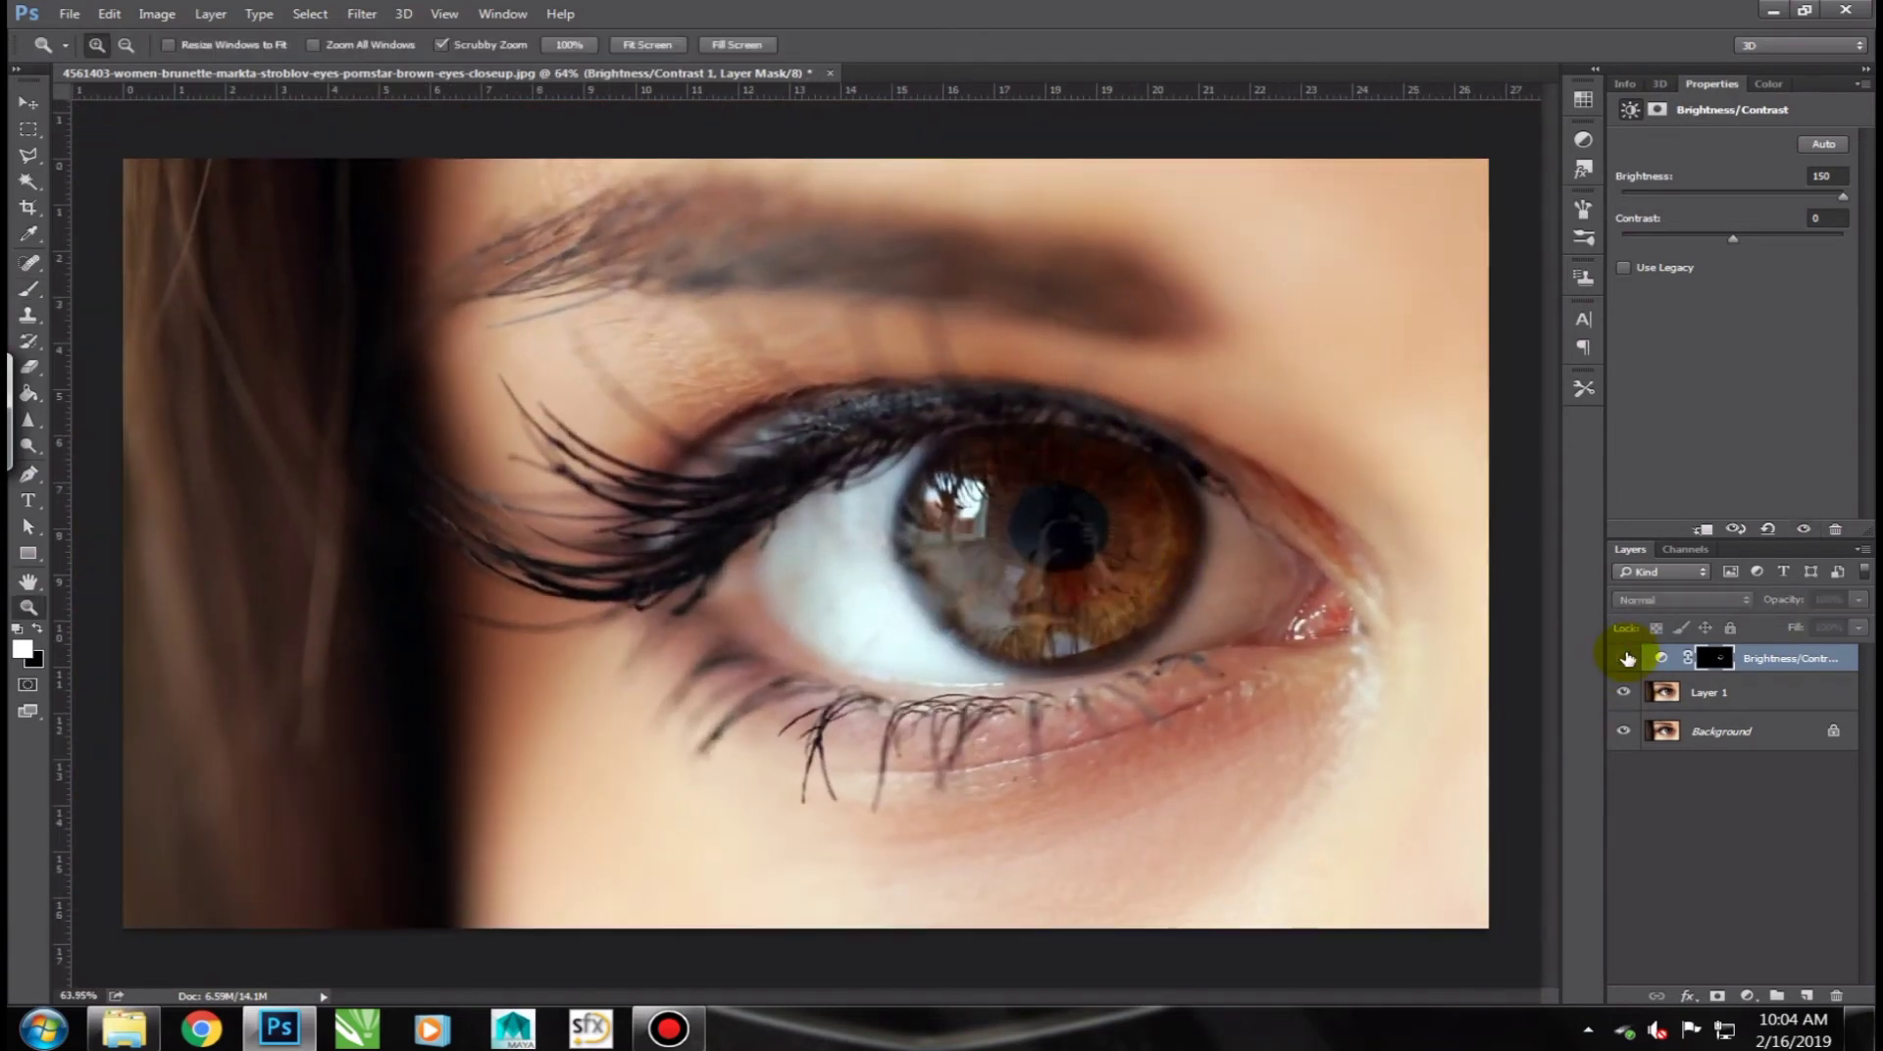
{"action": "left_click", "coordinate": [1178, 538]}
{"action": "key", "text": "b"}
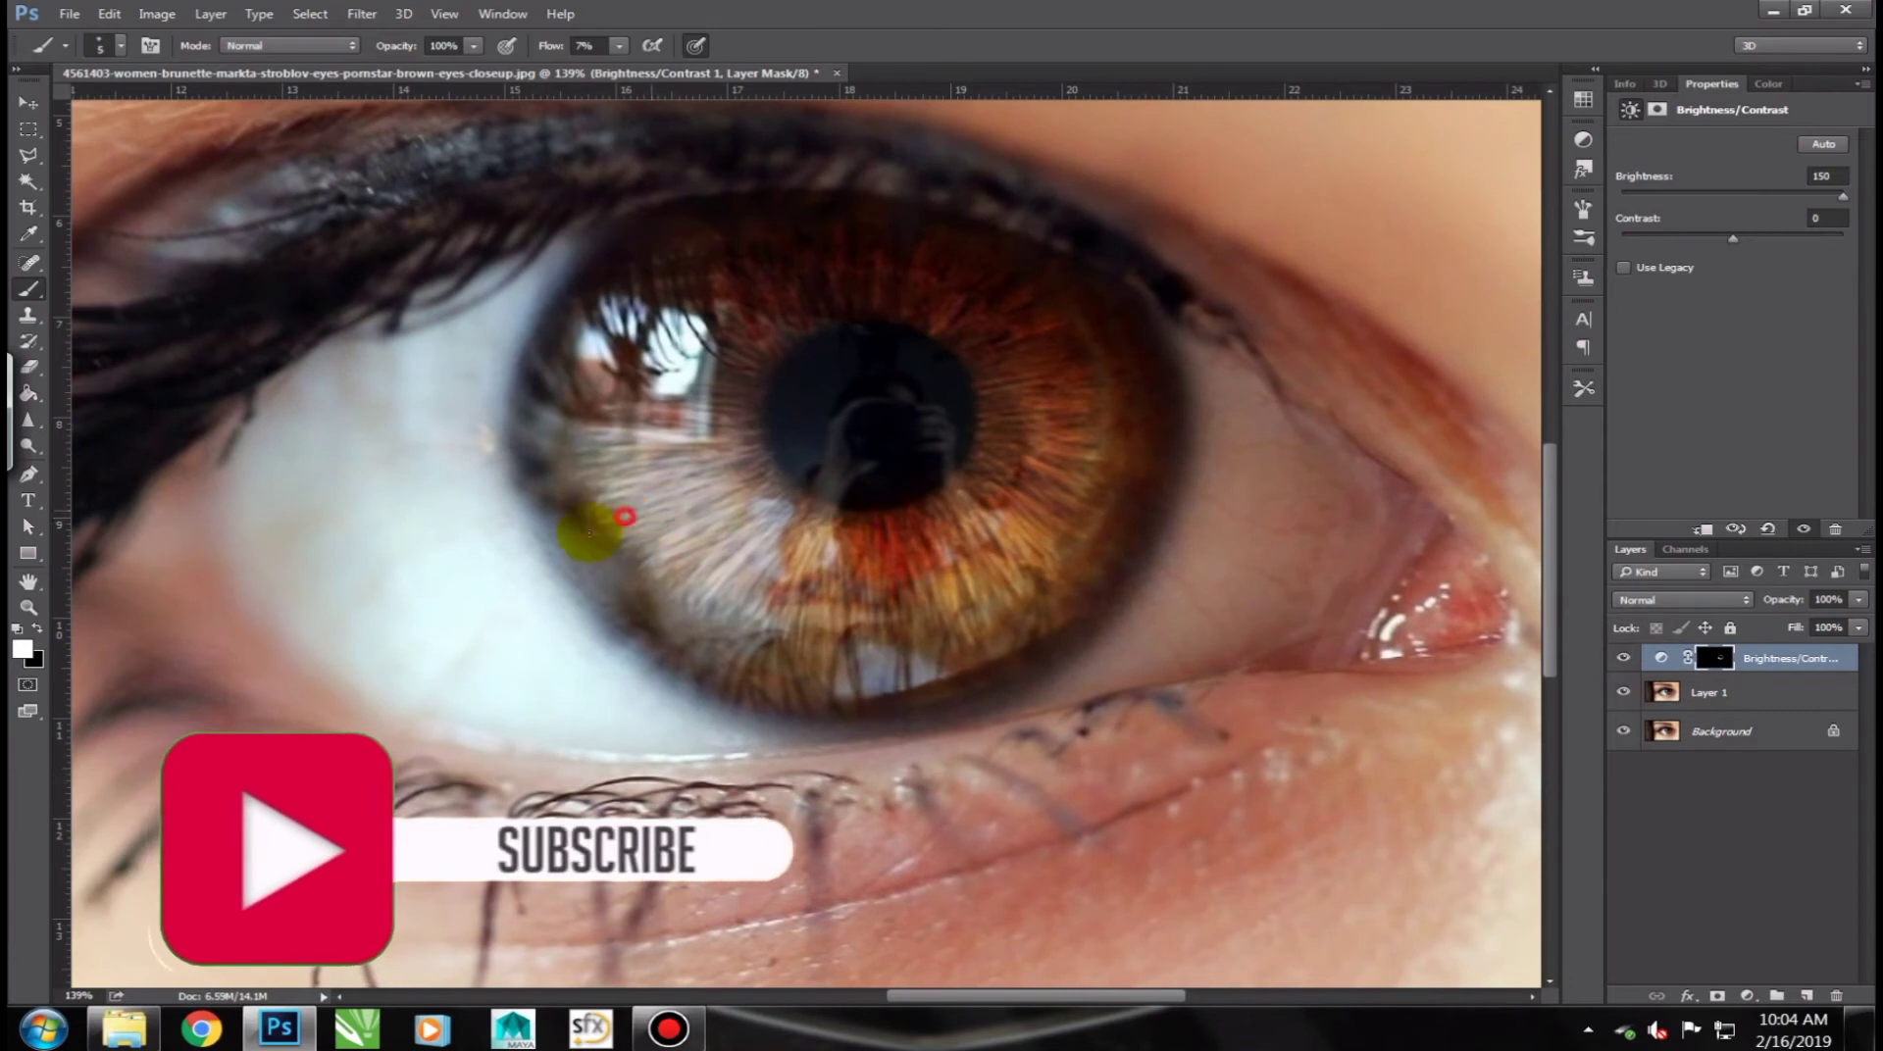
{"action": "mouse_move", "coordinate": [643, 546]}
{"action": "left_mouse_down"}
{"action": "mouse_move", "coordinate": [593, 513]}
{"action": "mouse_move", "coordinate": [652, 559]}
{"action": "left_mouse_up"}
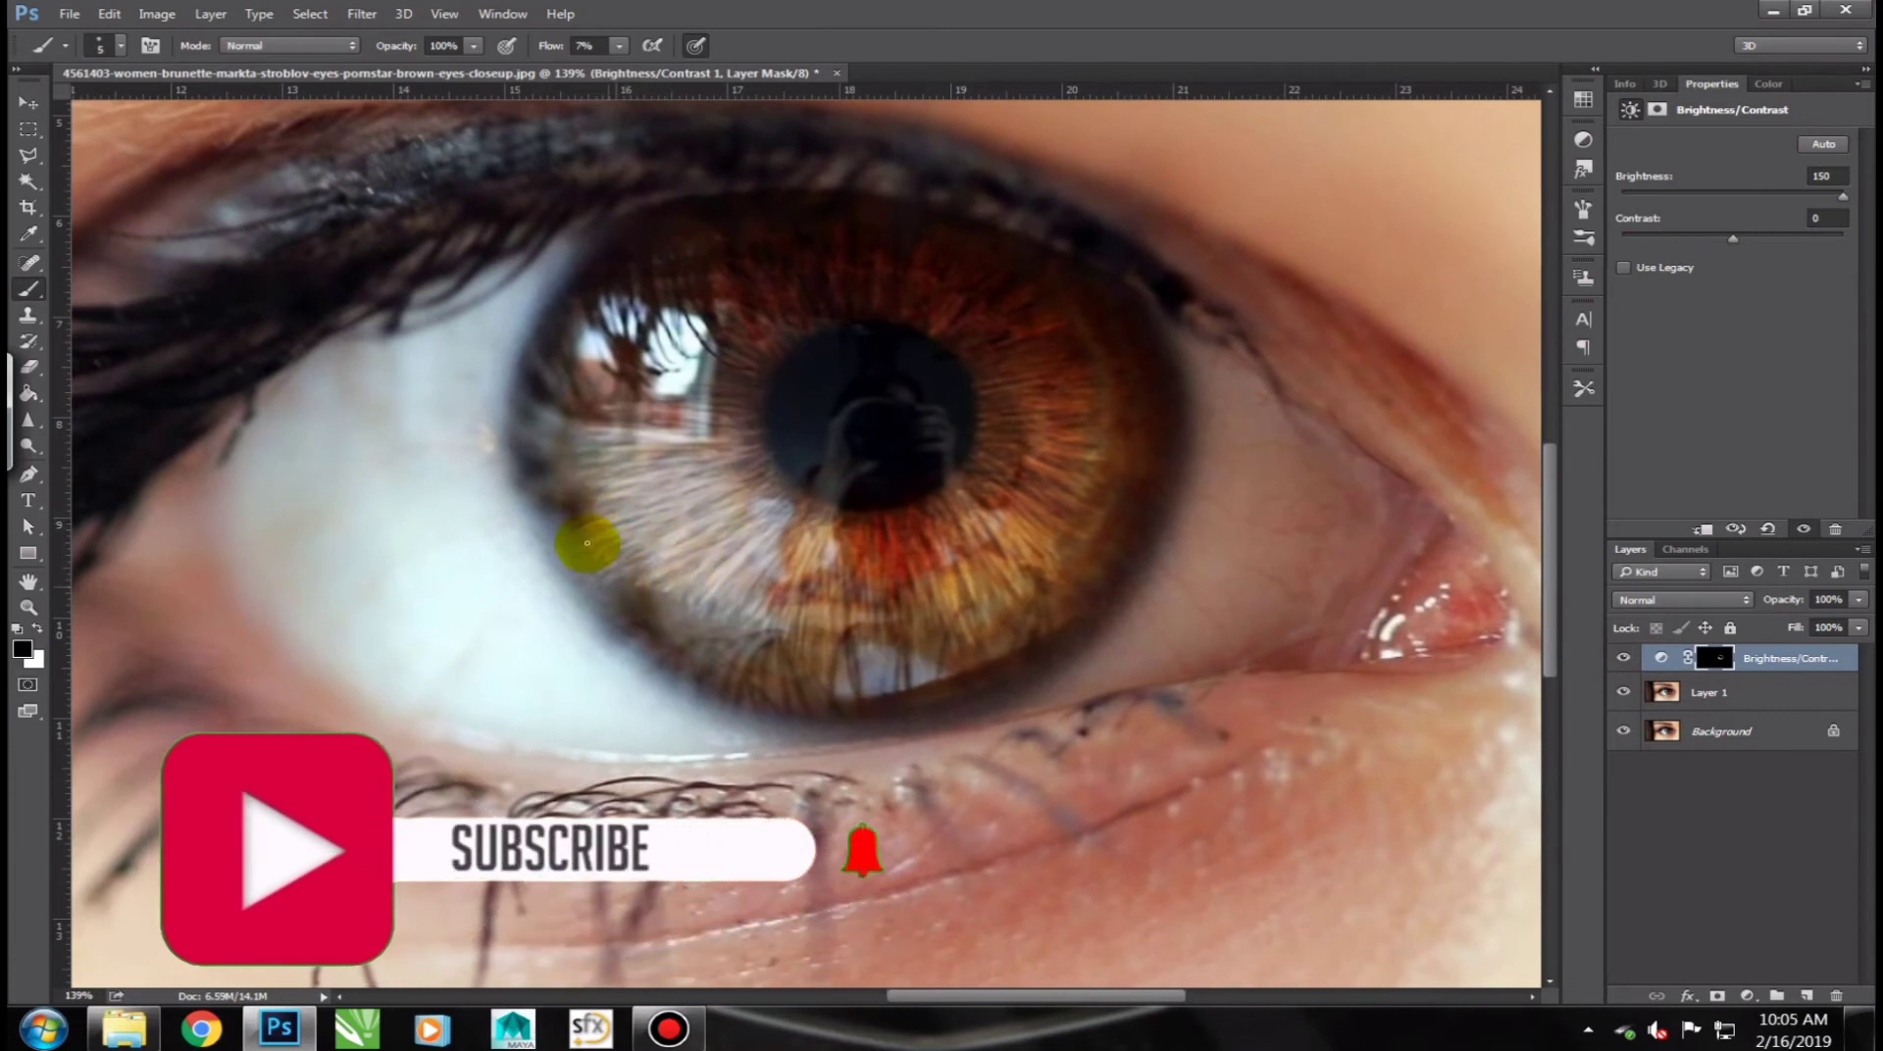
Step: Check the effect with the adjustment toggled, then paint white streaks on the lower iris
{"action": "key", "text": "x"}
{"action": "left_click", "coordinate": [1623, 658]}
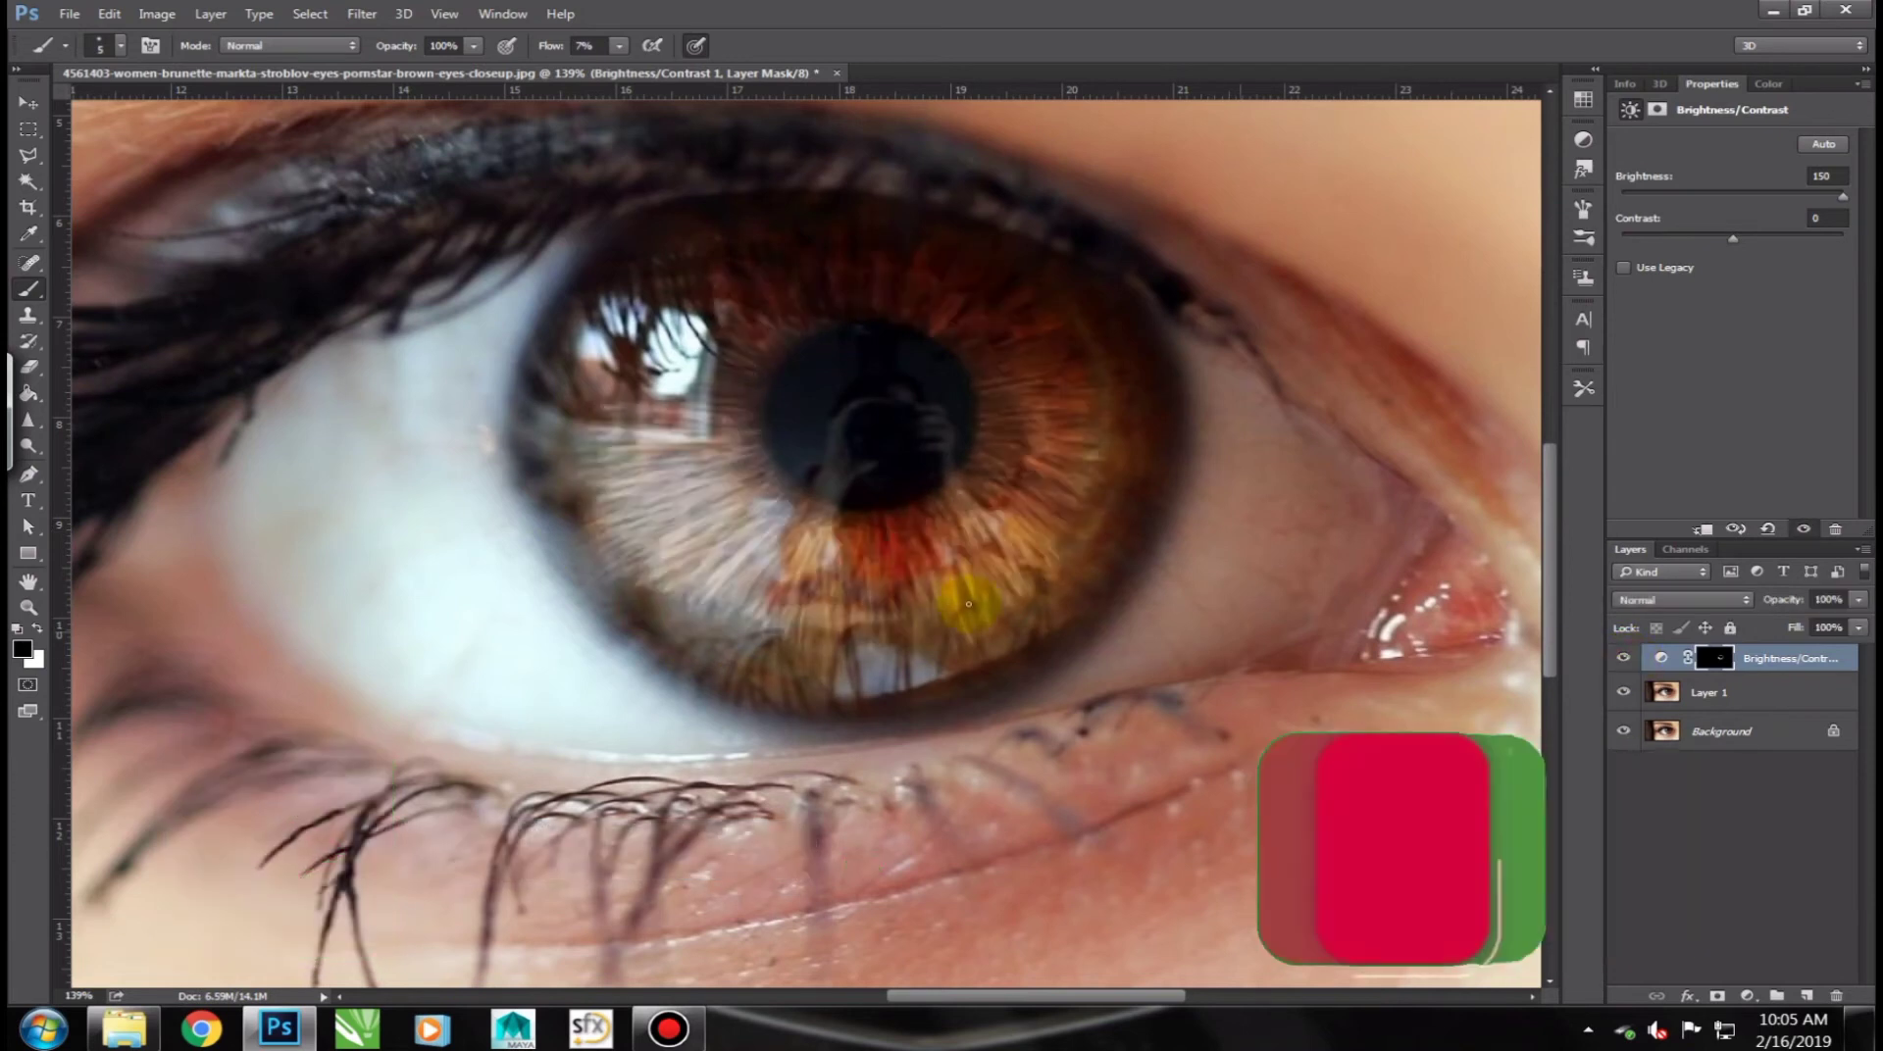
{"action": "key", "text": "x"}
{"action": "mouse_move", "coordinate": [703, 560]}
{"action": "left_mouse_down"}
{"action": "mouse_move", "coordinate": [681, 582]}
{"action": "mouse_move", "coordinate": [807, 628]}
{"action": "left_mouse_up"}
Step: Paint black with a larger brush over the window reflection, then a fine white streak at the iris's lower edge
{"action": "key", "text": "bracketright"}
{"action": "key", "text": "bracketright"}
{"action": "key", "text": "bracketright"}
{"action": "key", "text": "x"}
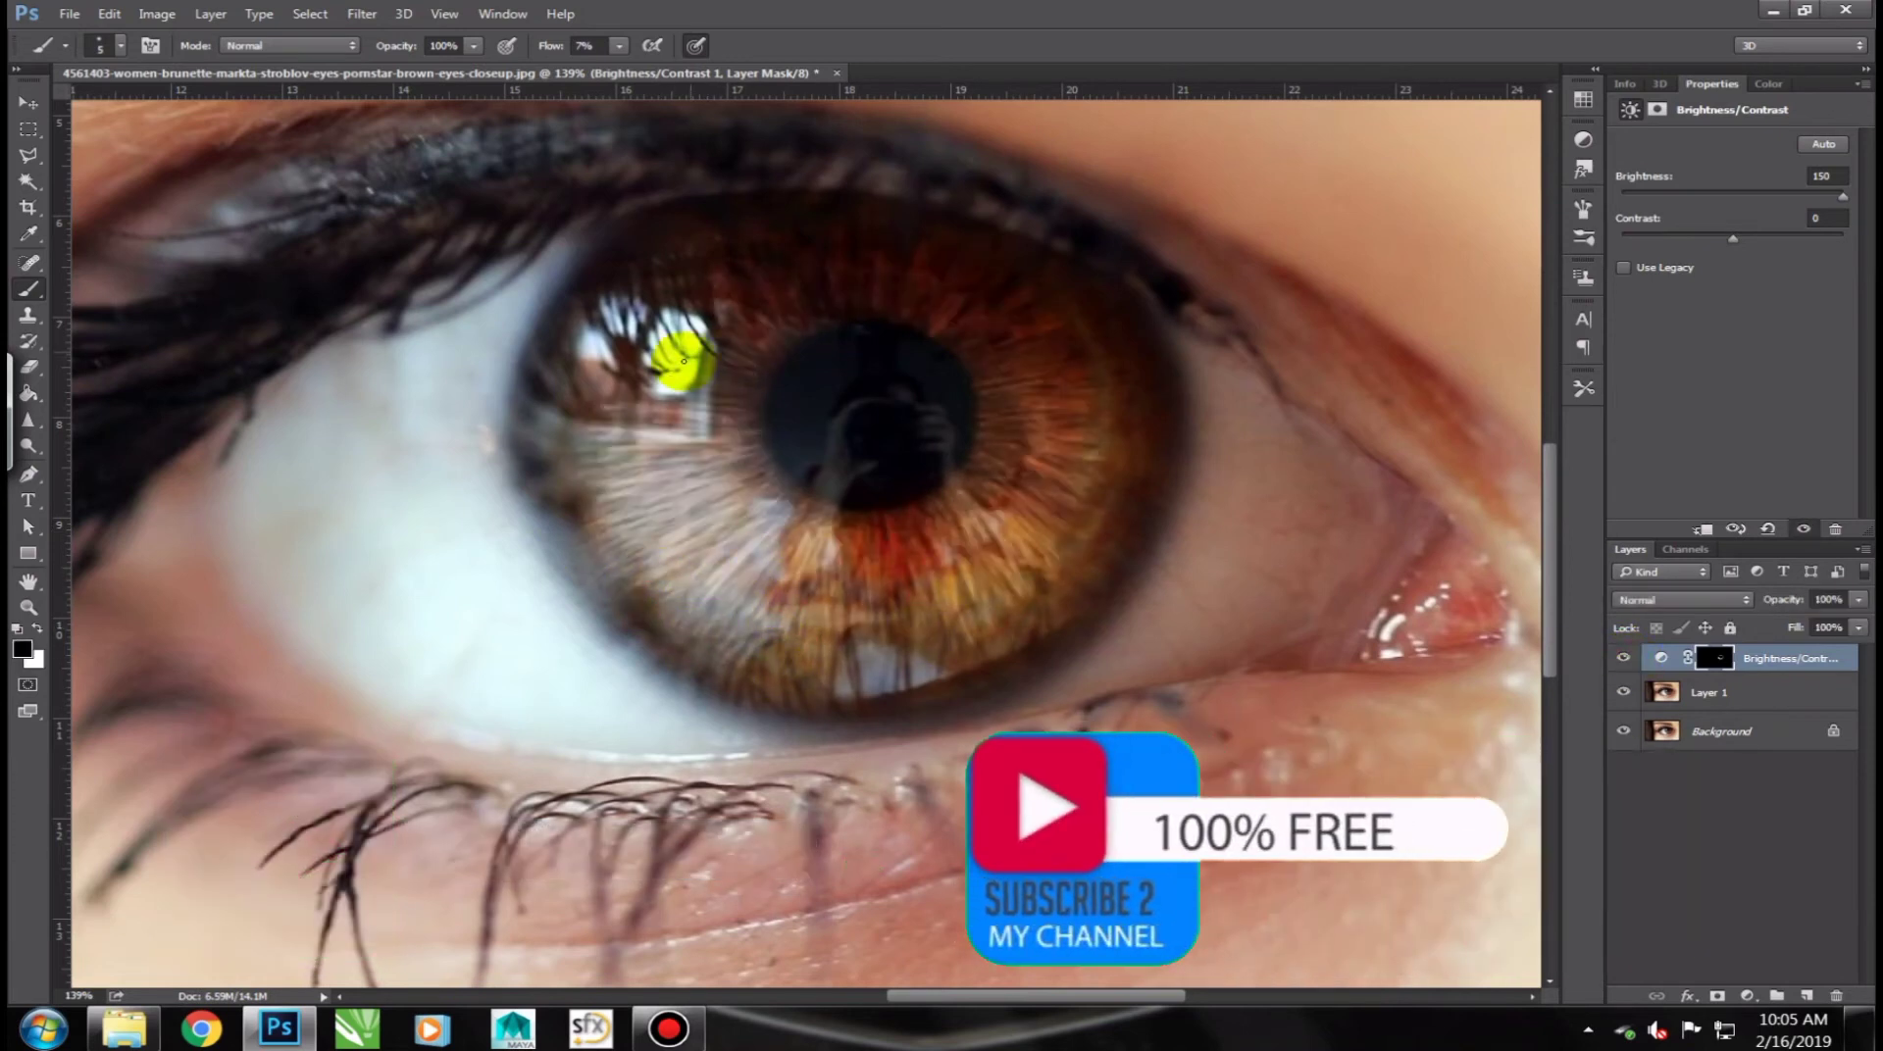
{"action": "left_click_drag", "start_coordinate": [673, 357], "coordinate": [682, 382]}
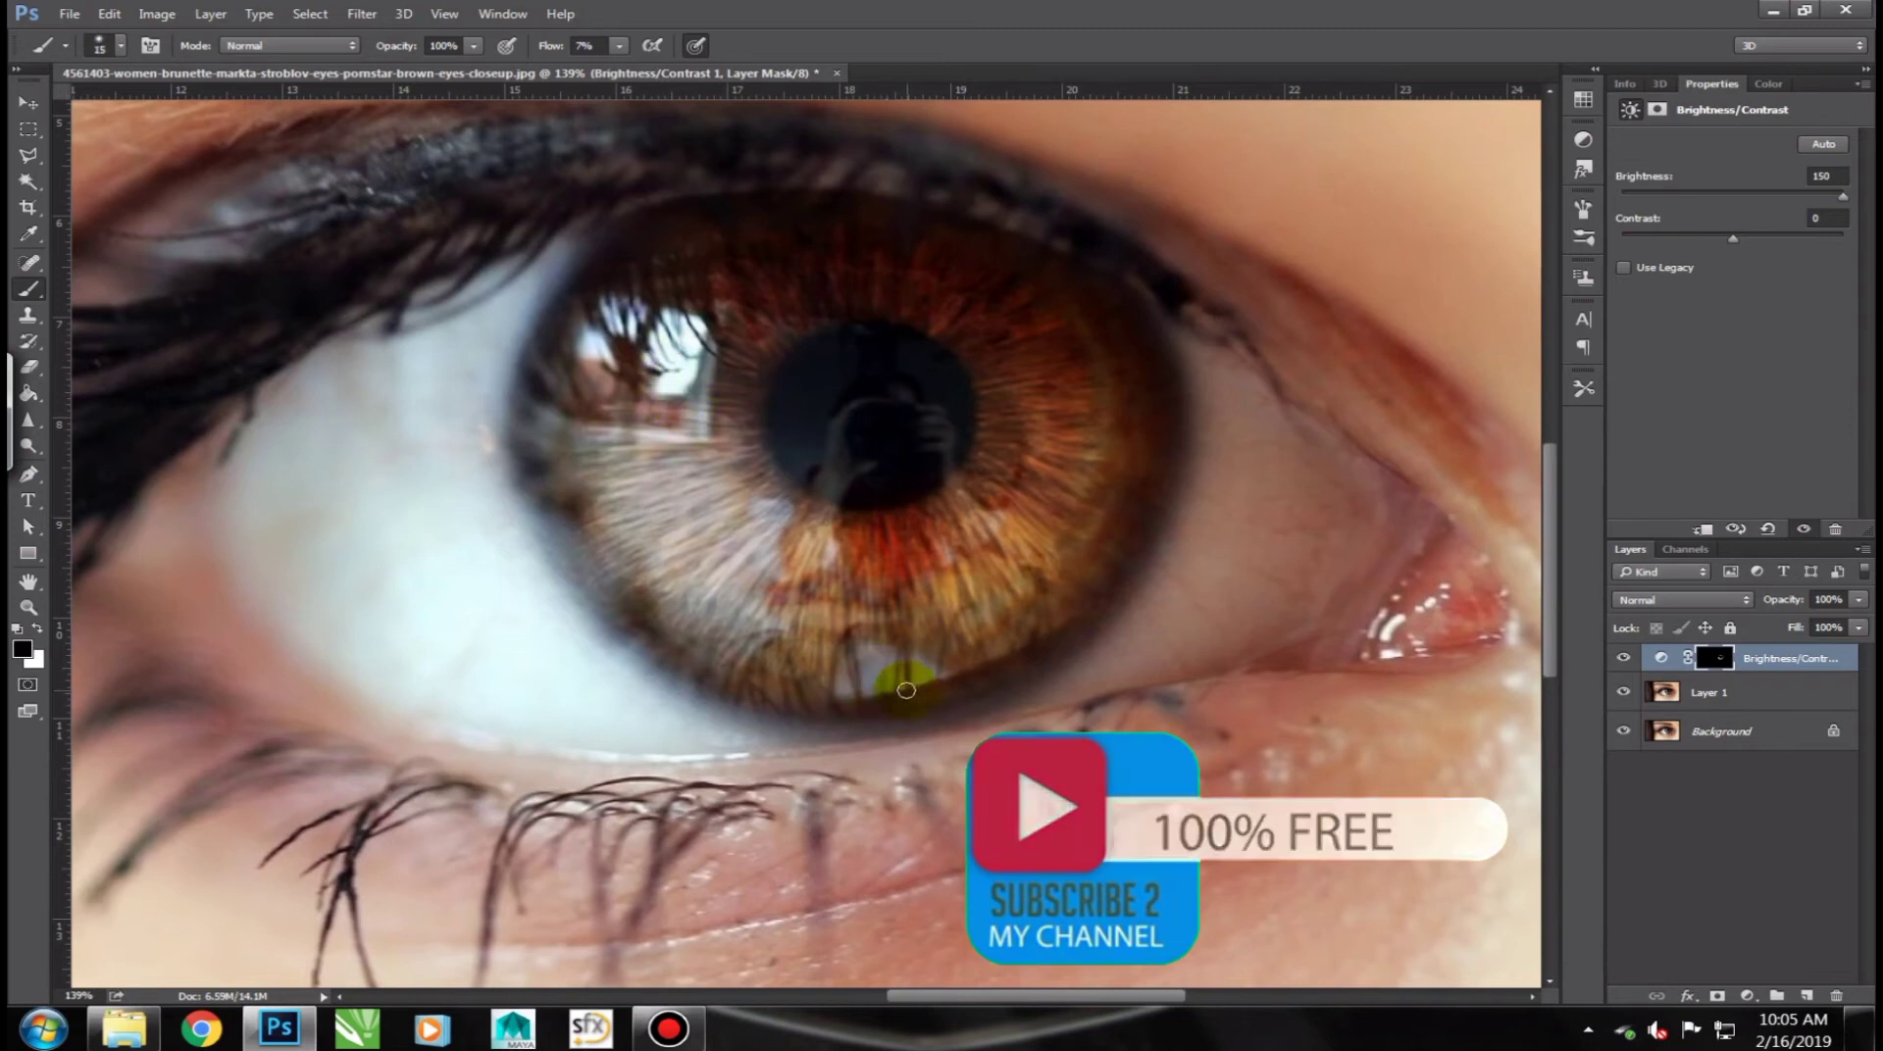
{"action": "key", "text": "bracketleft"}
{"action": "key", "text": "bracketleft"}
{"action": "key", "text": "bracketleft"}
{"action": "key", "text": "x"}
{"action": "left_click", "coordinate": [1033, 473]}
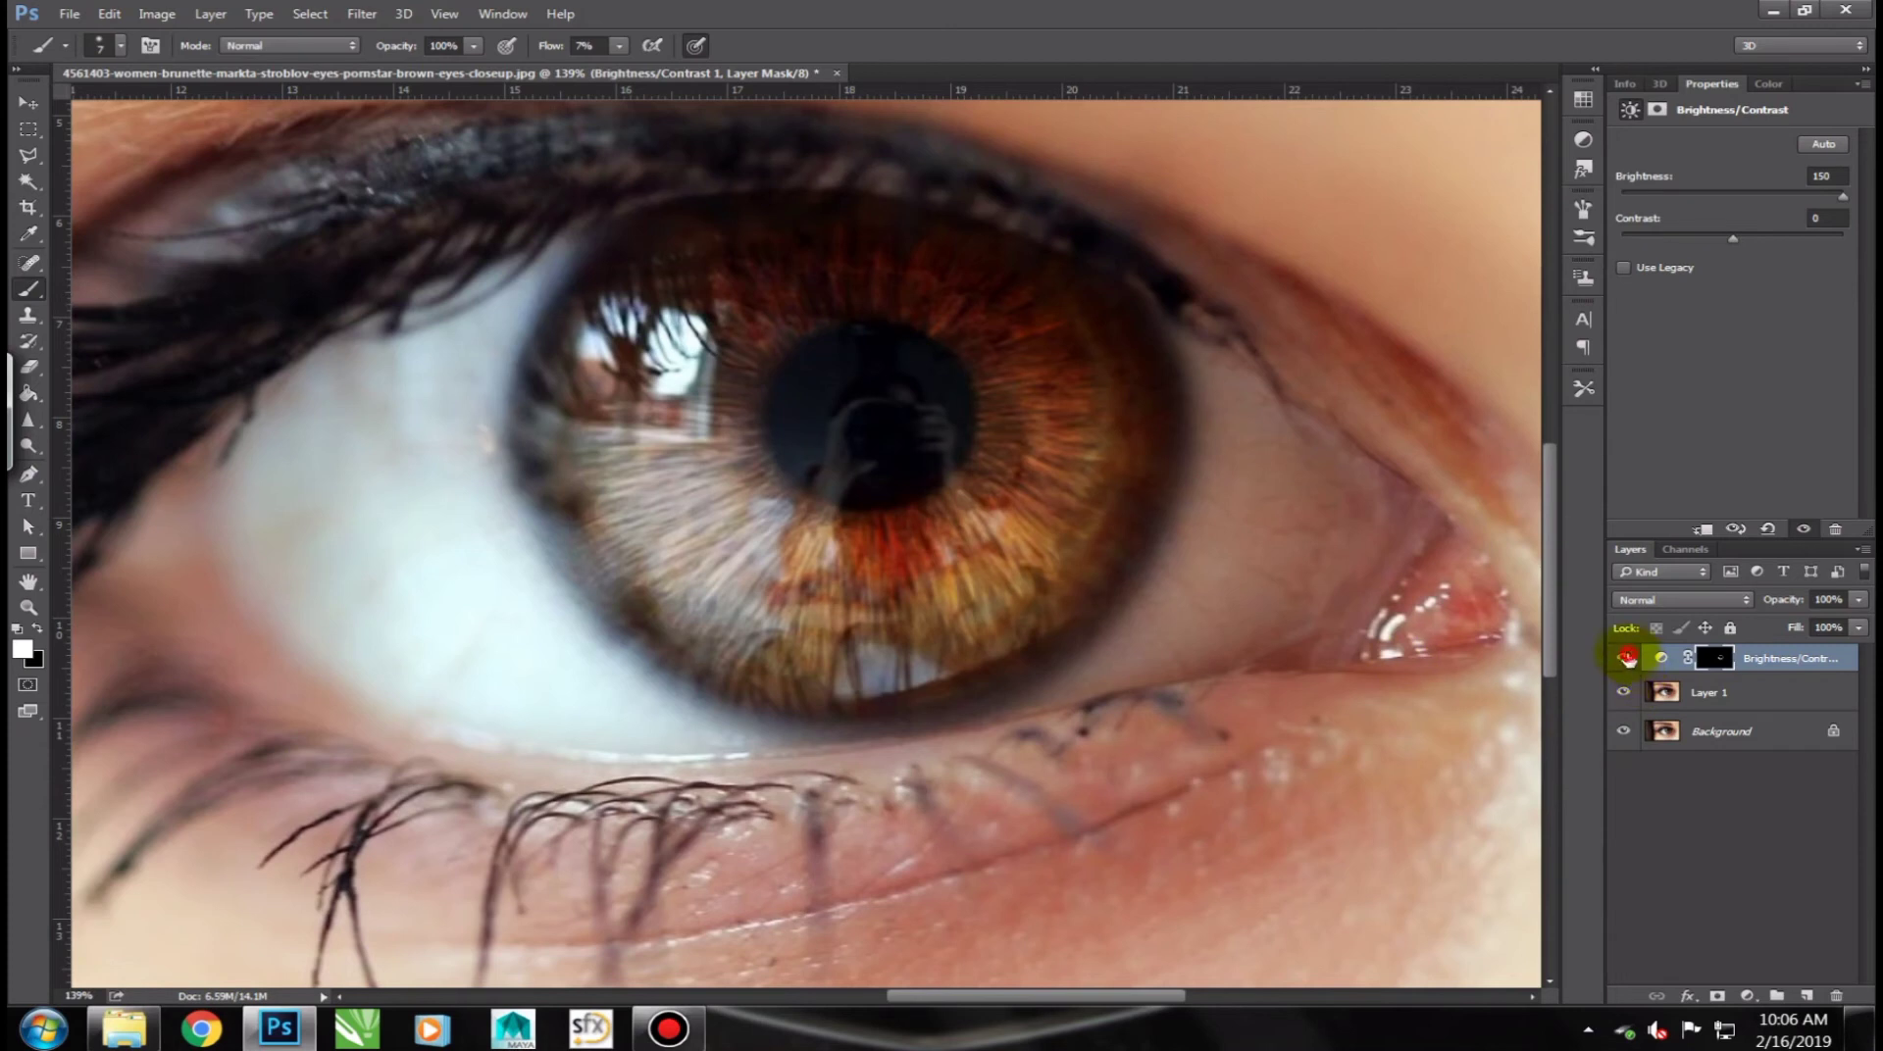
{"action": "left_click", "coordinate": [1625, 658]}
{"action": "left_click", "coordinate": [1625, 660]}
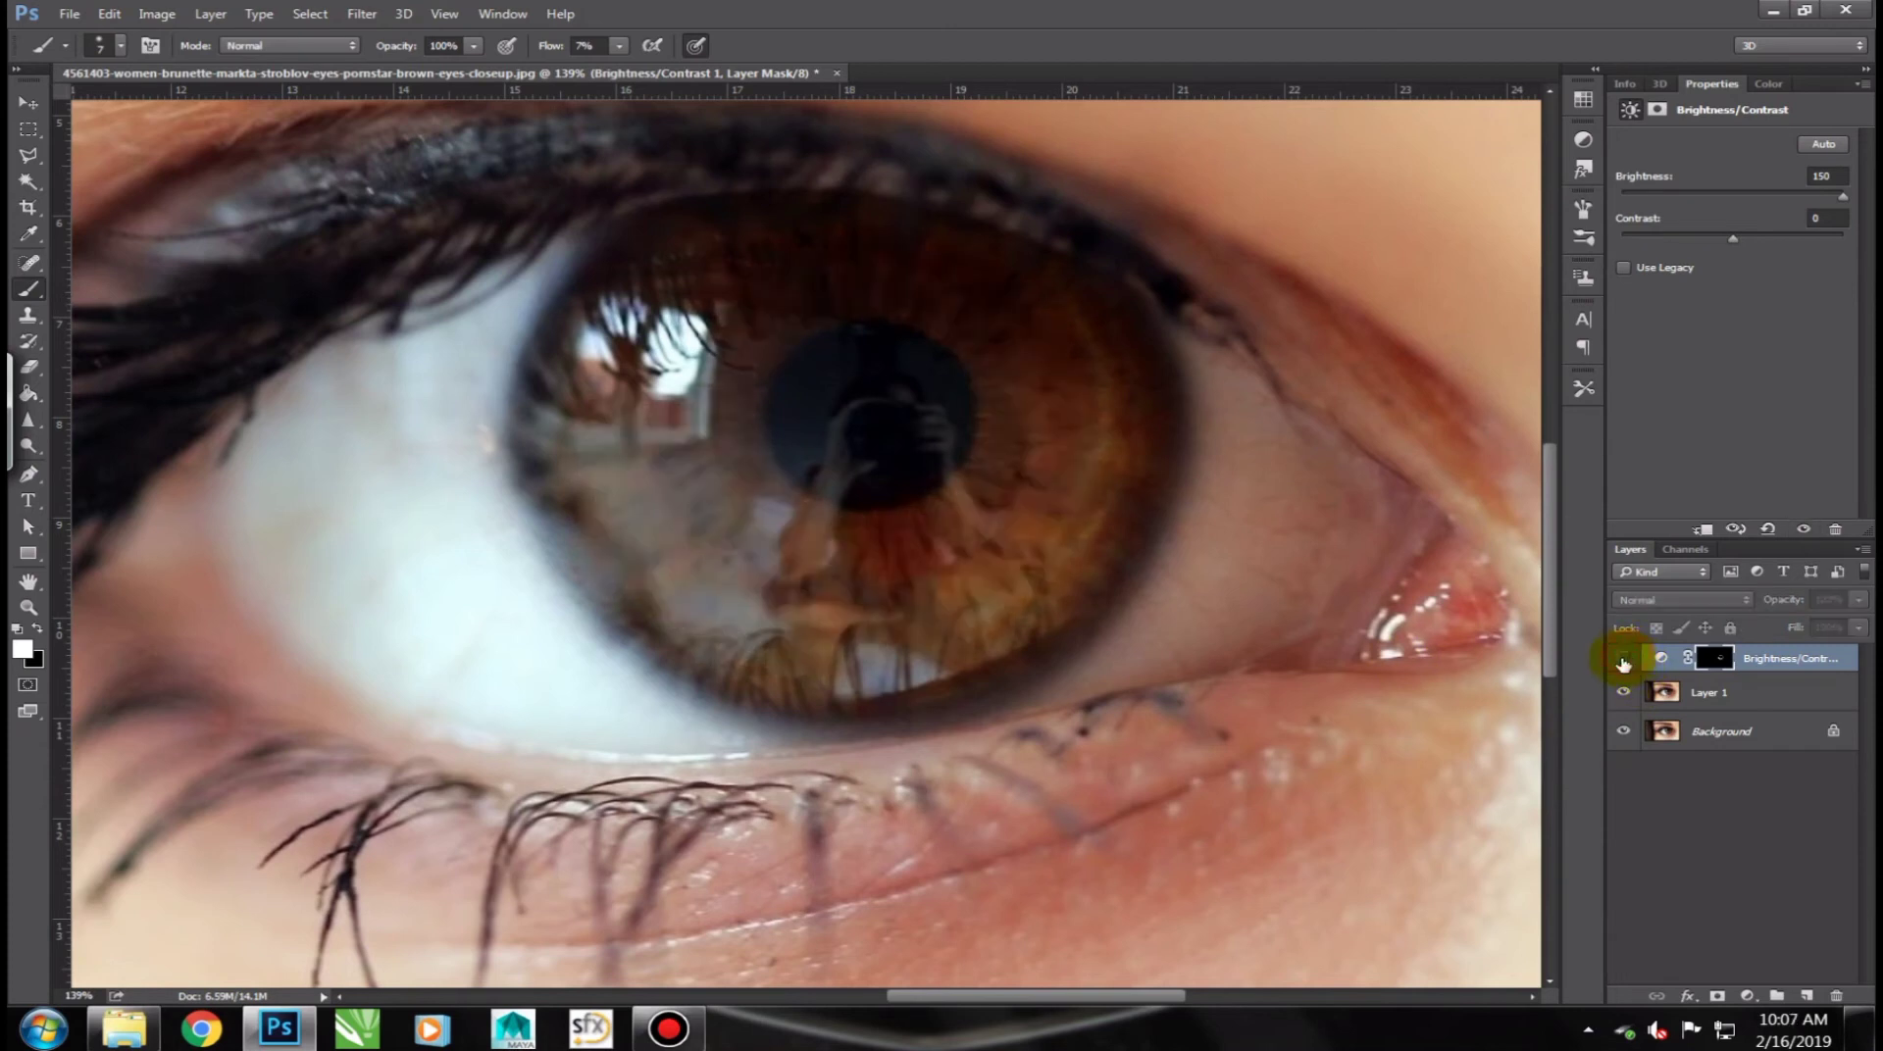
{"action": "left_click", "coordinate": [1621, 661]}
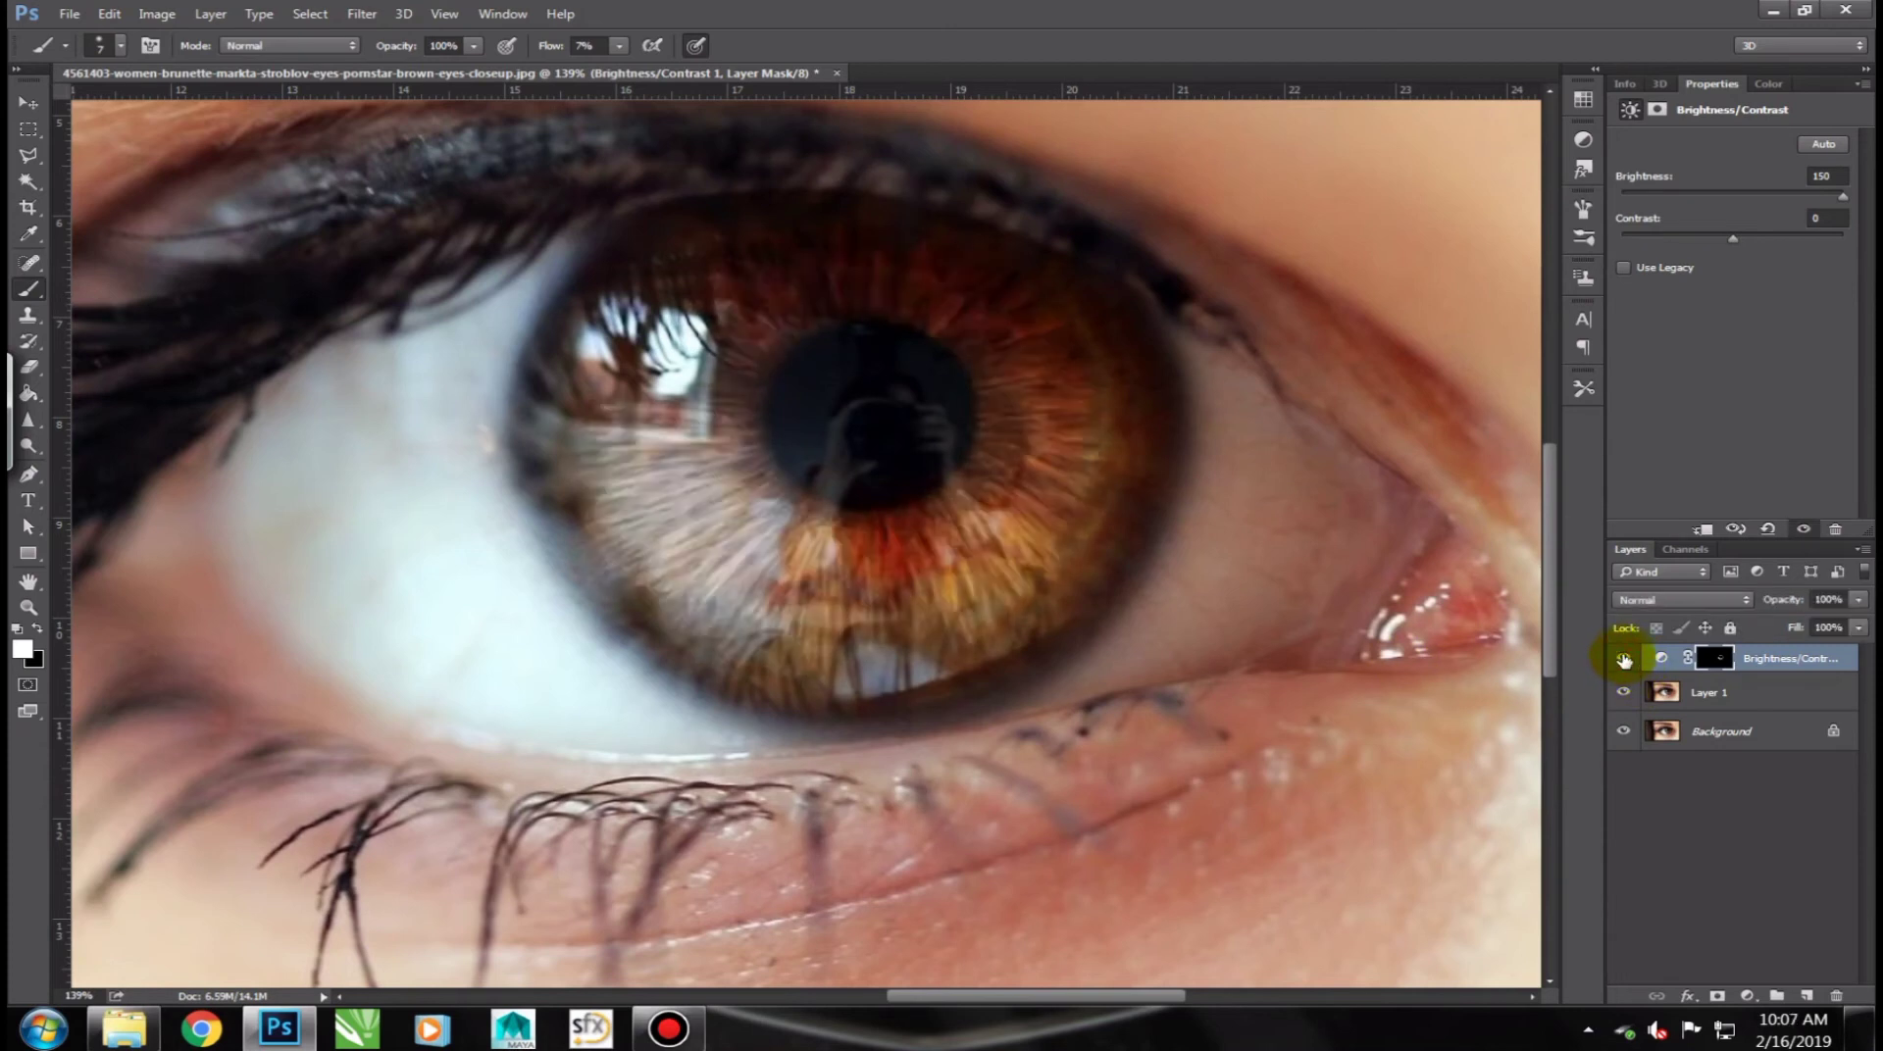
{"action": "left_click", "coordinate": [1625, 664]}
{"action": "left_click", "coordinate": [1626, 665]}
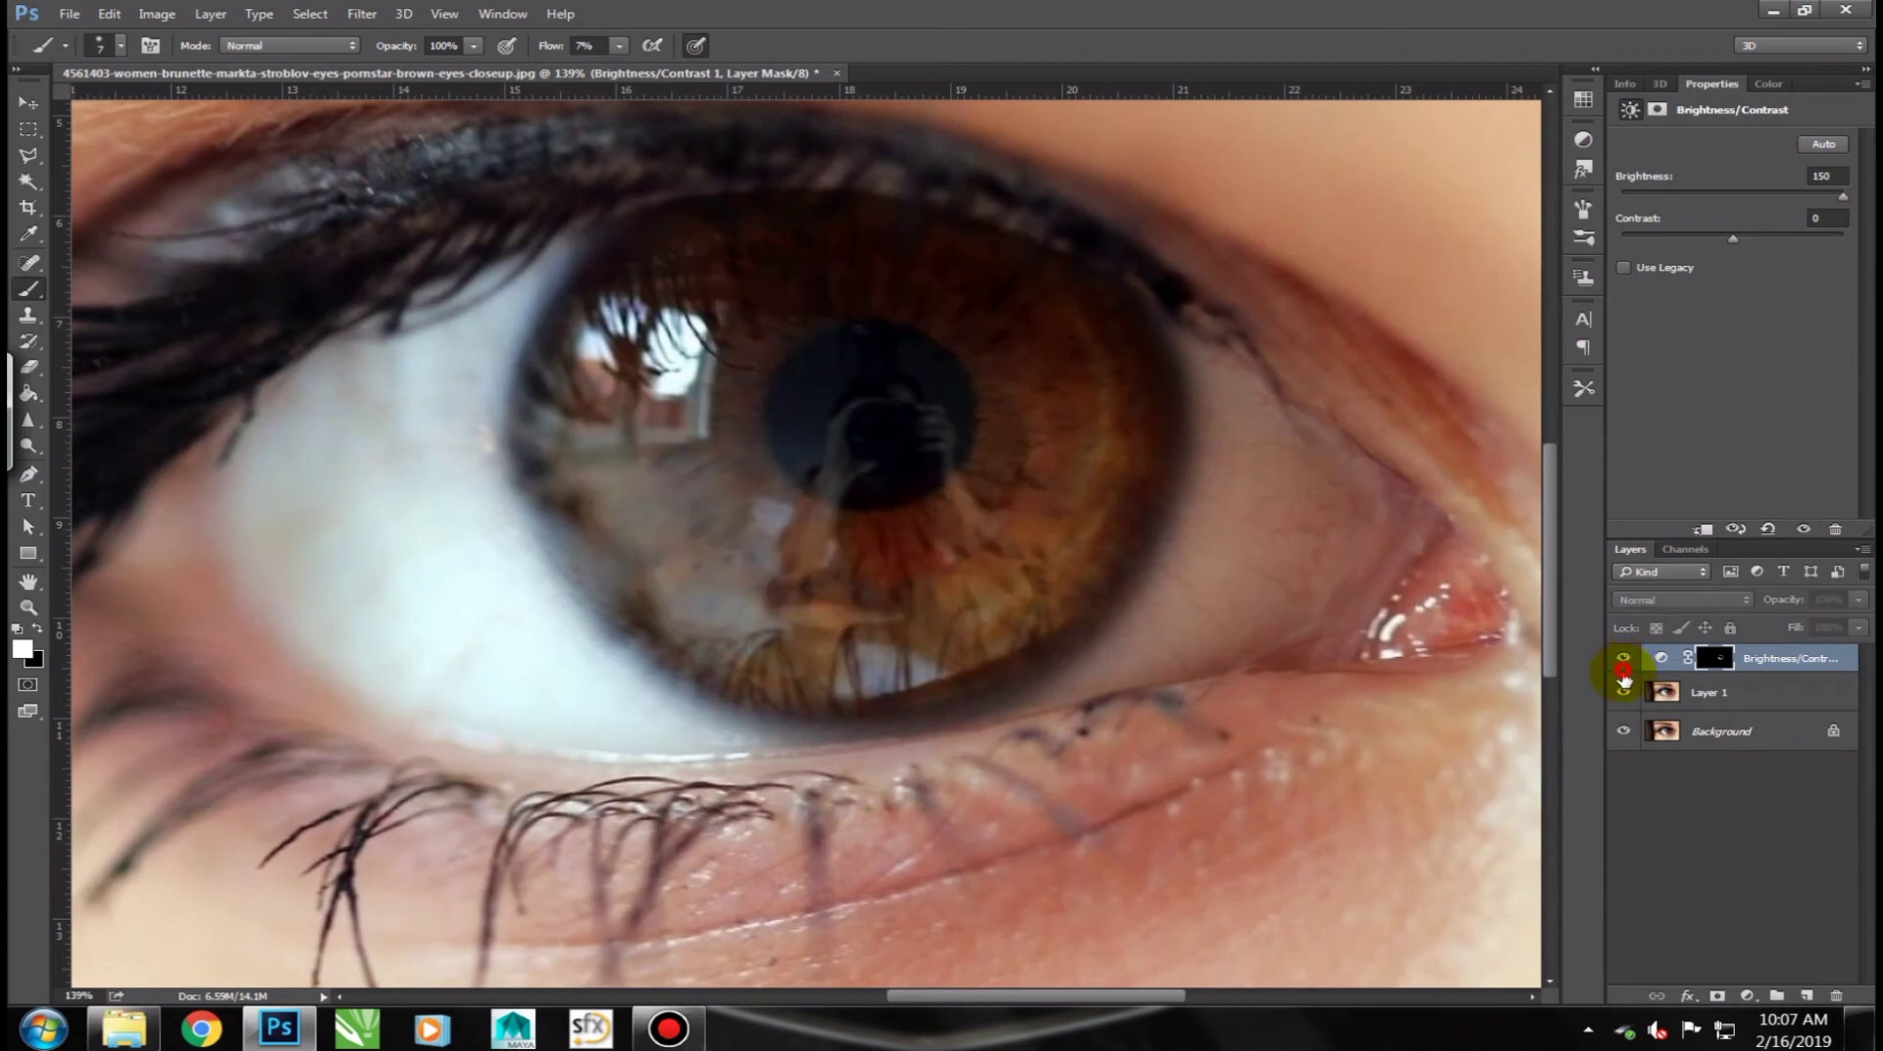
{"action": "left_click", "coordinate": [1622, 672]}
{"action": "left_click", "coordinate": [1626, 662]}
{"action": "left_click", "coordinate": [1627, 667]}
{"action": "left_click", "coordinate": [1626, 667]}
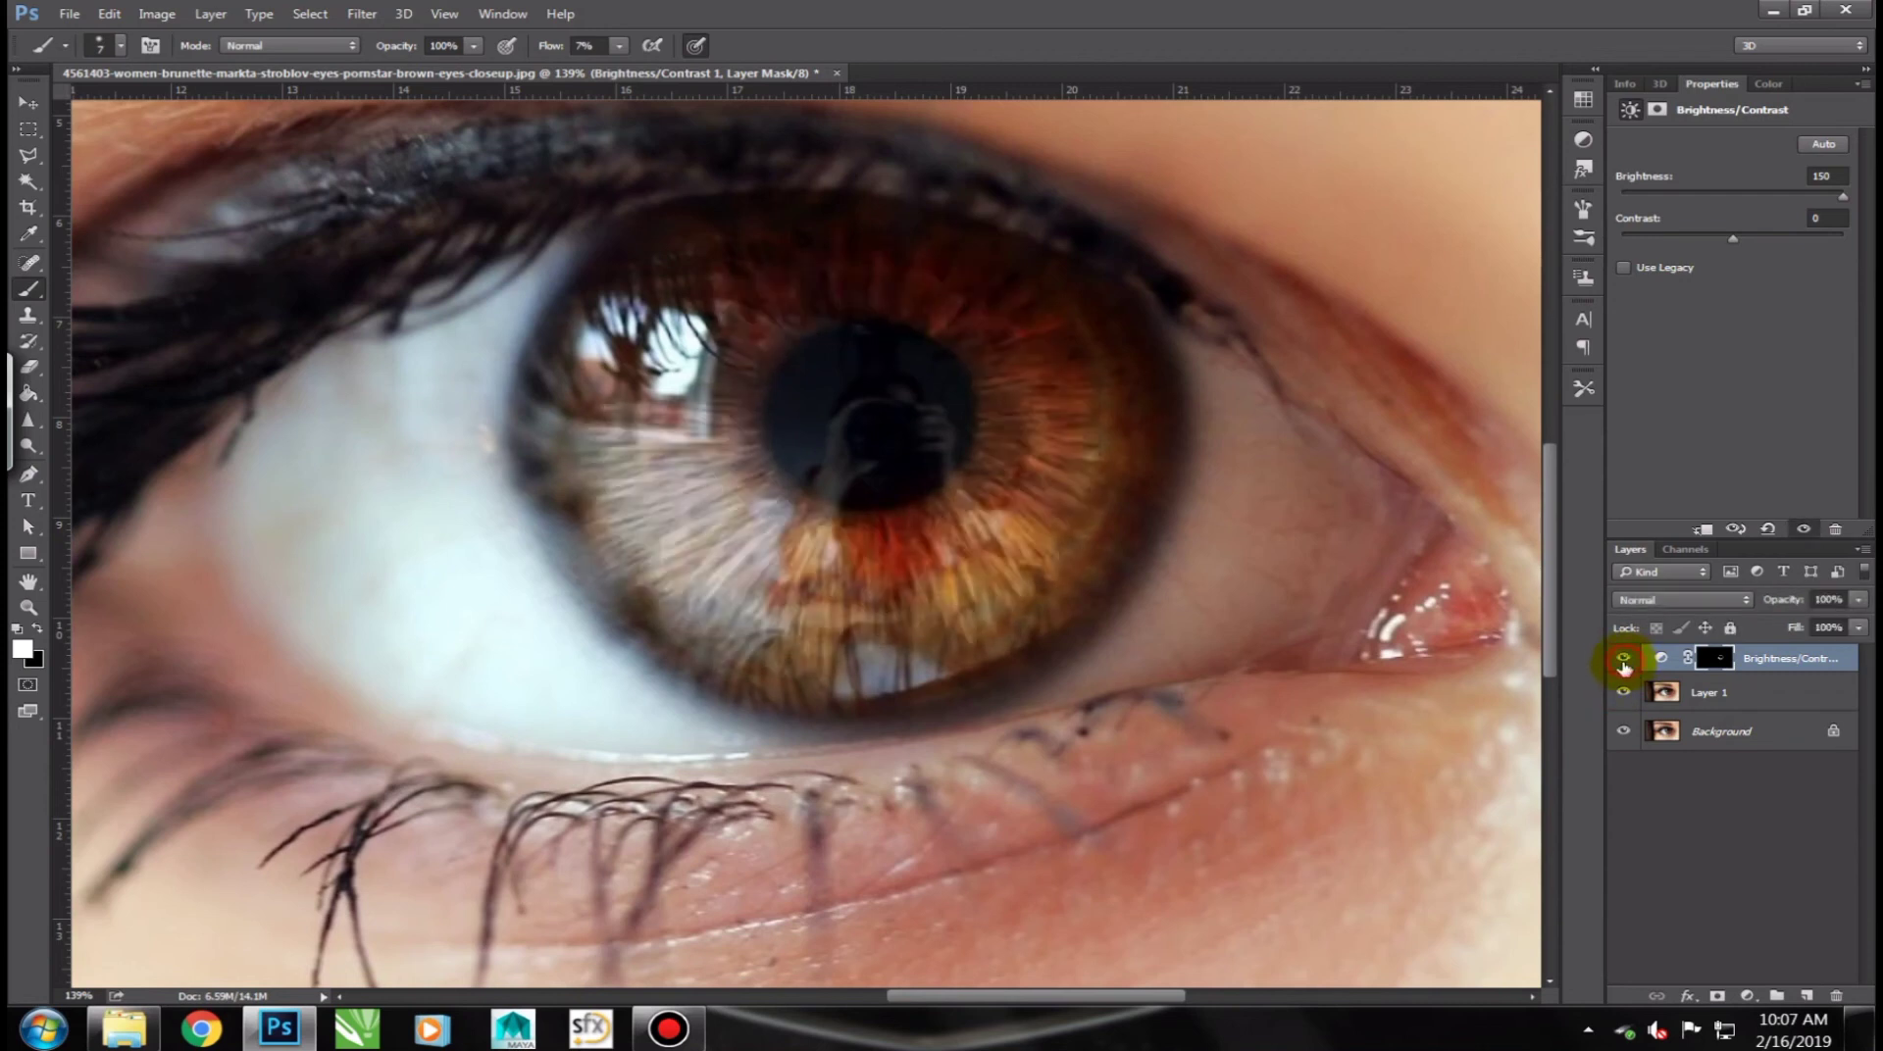